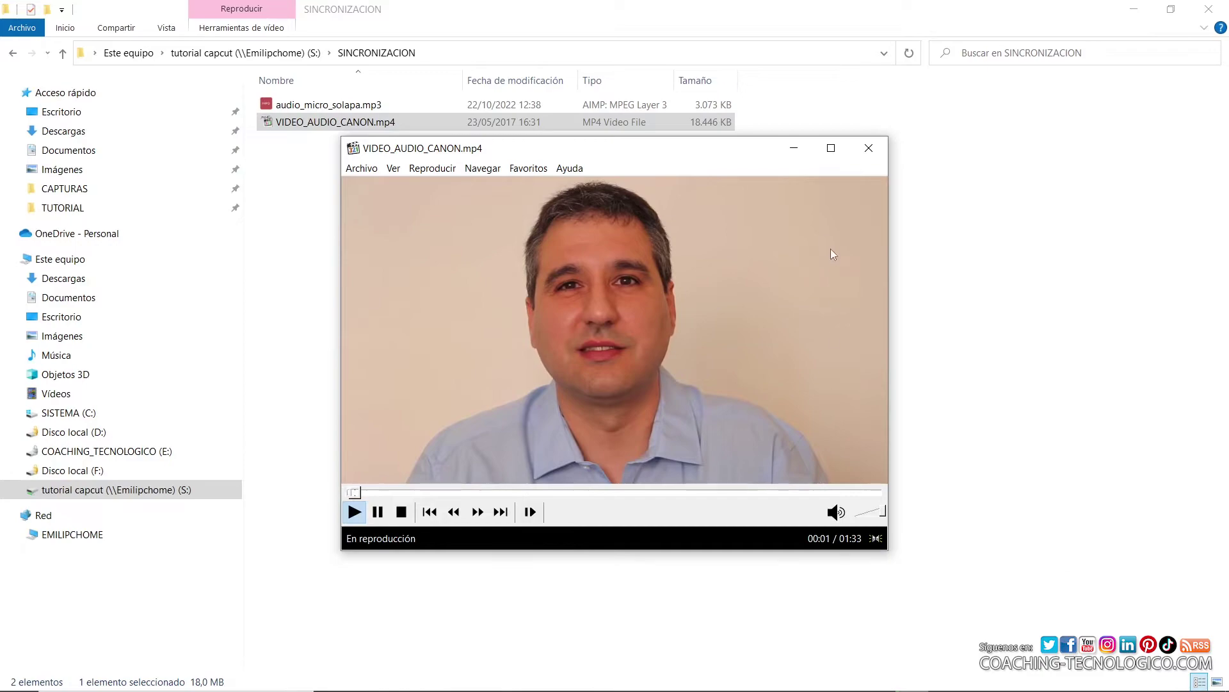
Play VIDEO_AUDIO_CANON.mp4 and audio_micro_solapa.mp3 from the SINCRONIZACION folder to compare their sound, and close the audio player
double_click(755, 324)
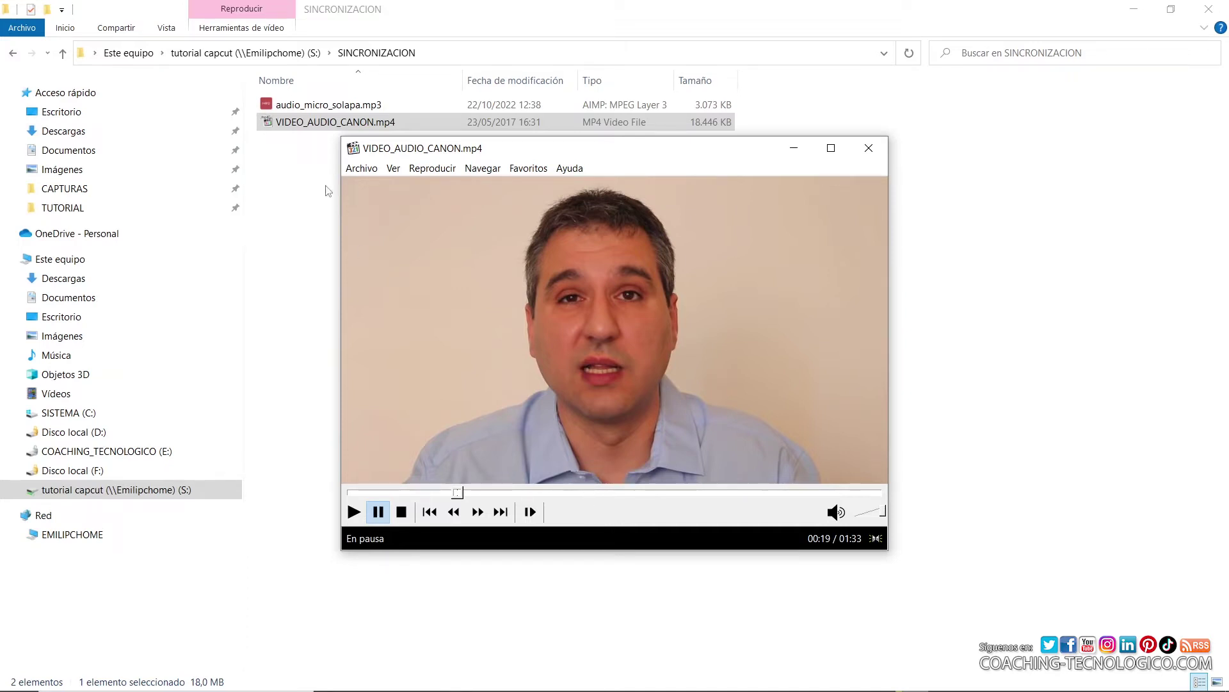
double_click(315, 105)
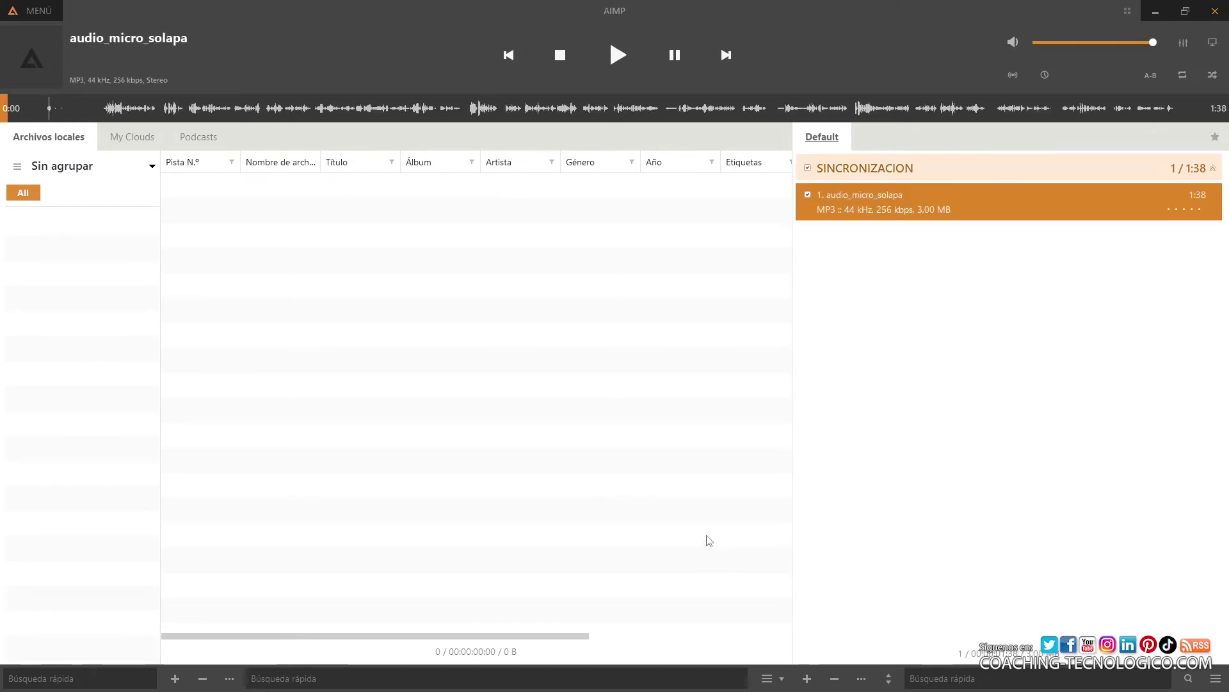
click(270, 109)
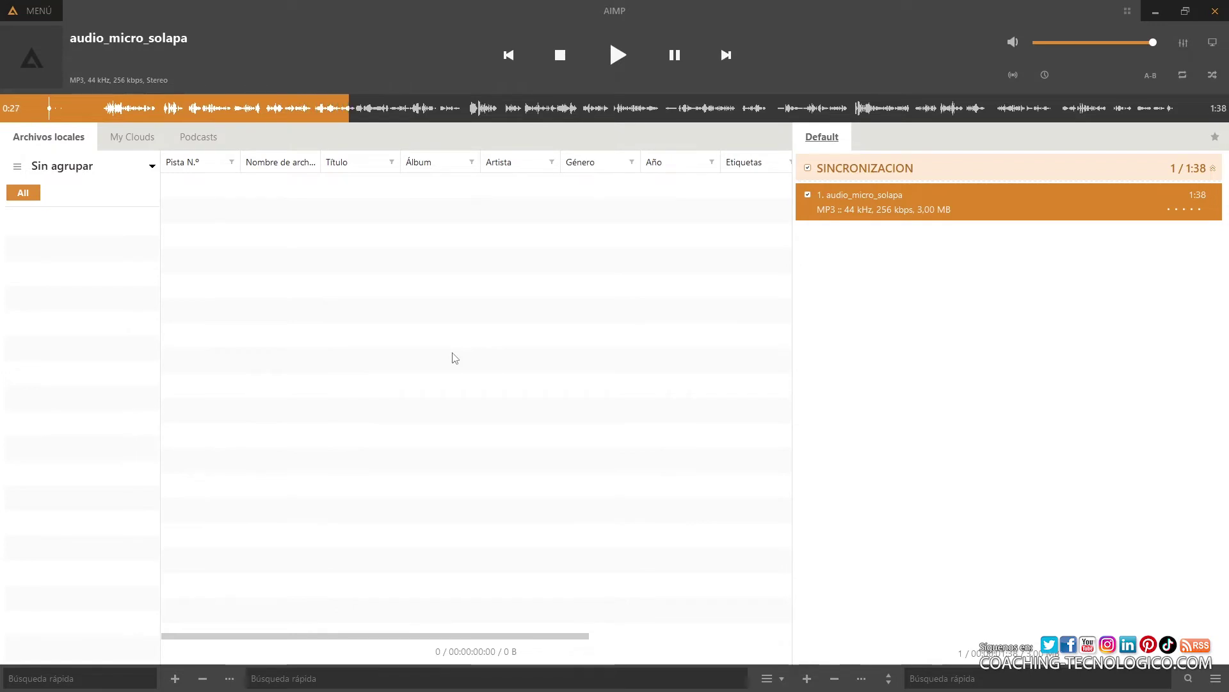
click(1220, 8)
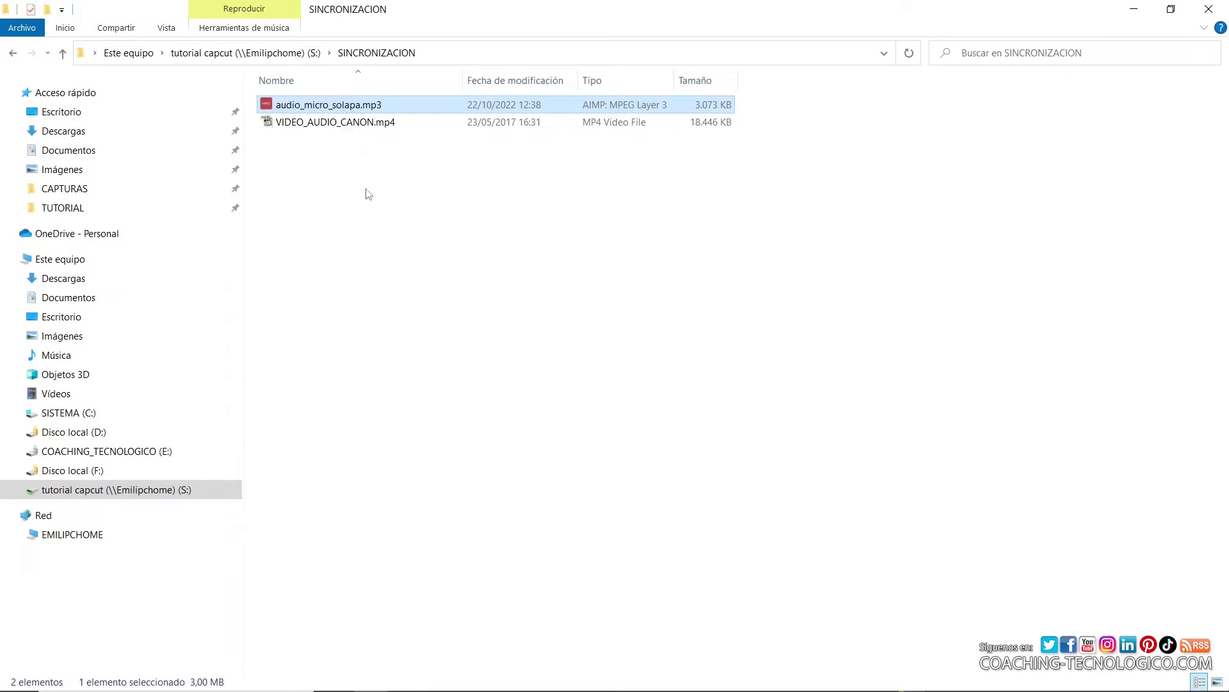
Switch to CapCut and create a new project
key(alt+Tab)
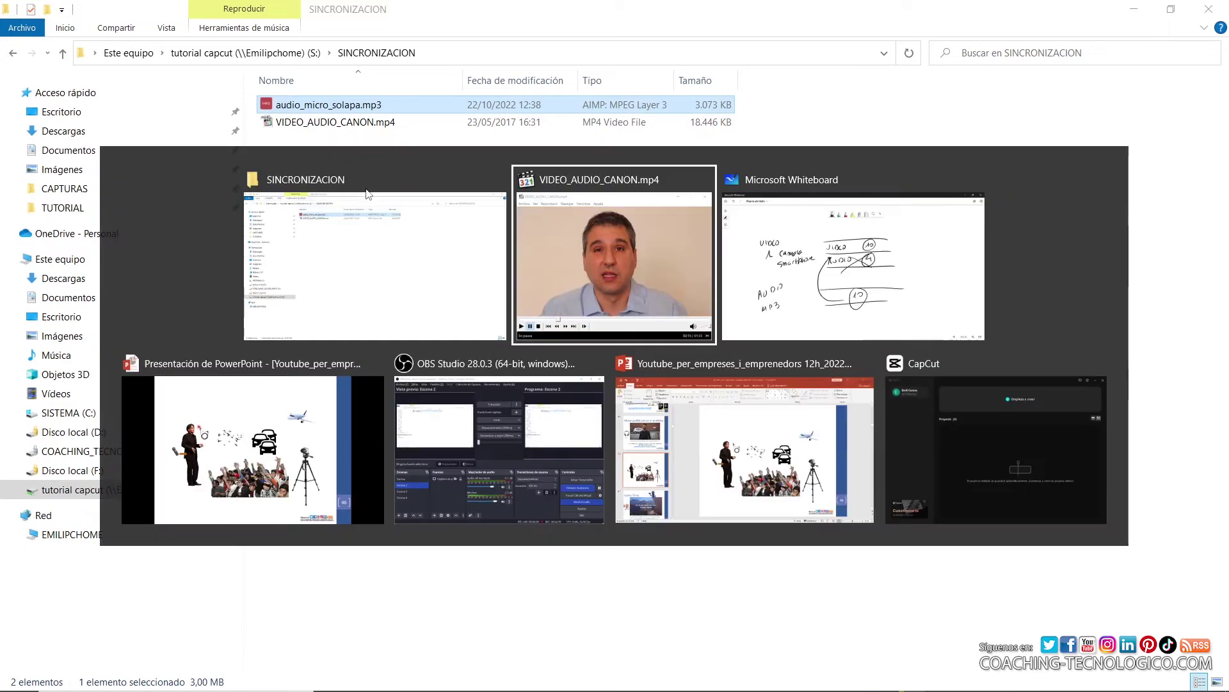
key(alt+Tab)
key(alt+Tab)
key(alt+Tab)
key(alt+Tab)
key(alt+Tab)
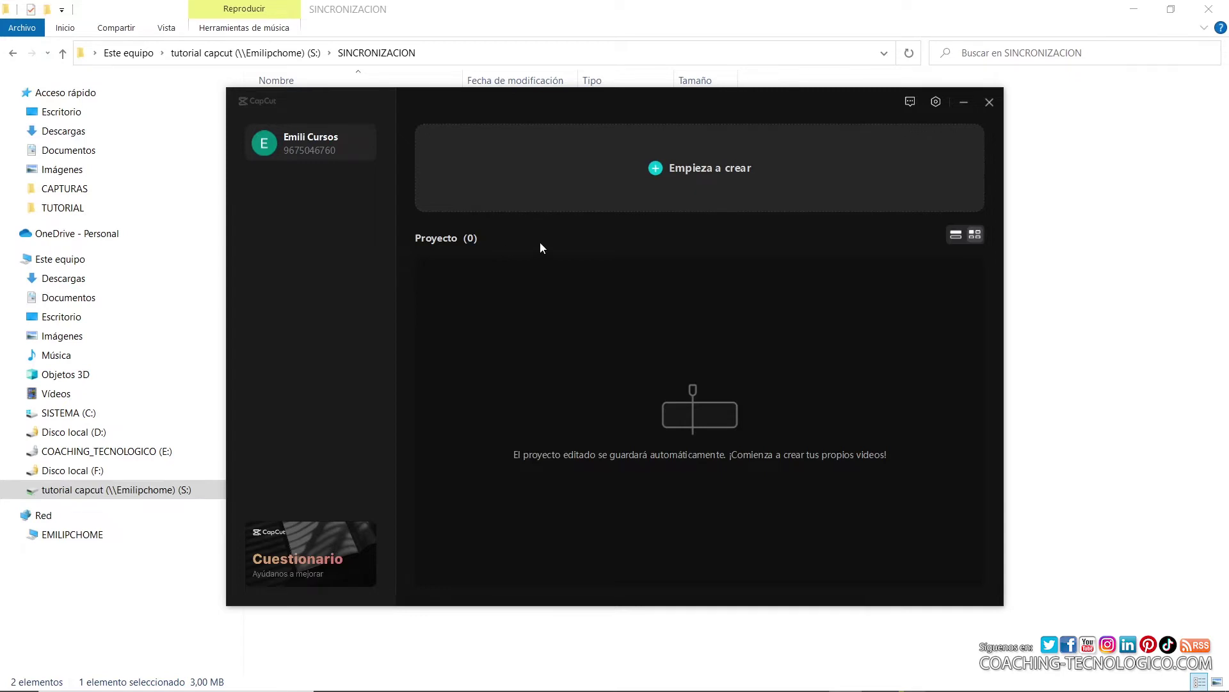
click(664, 170)
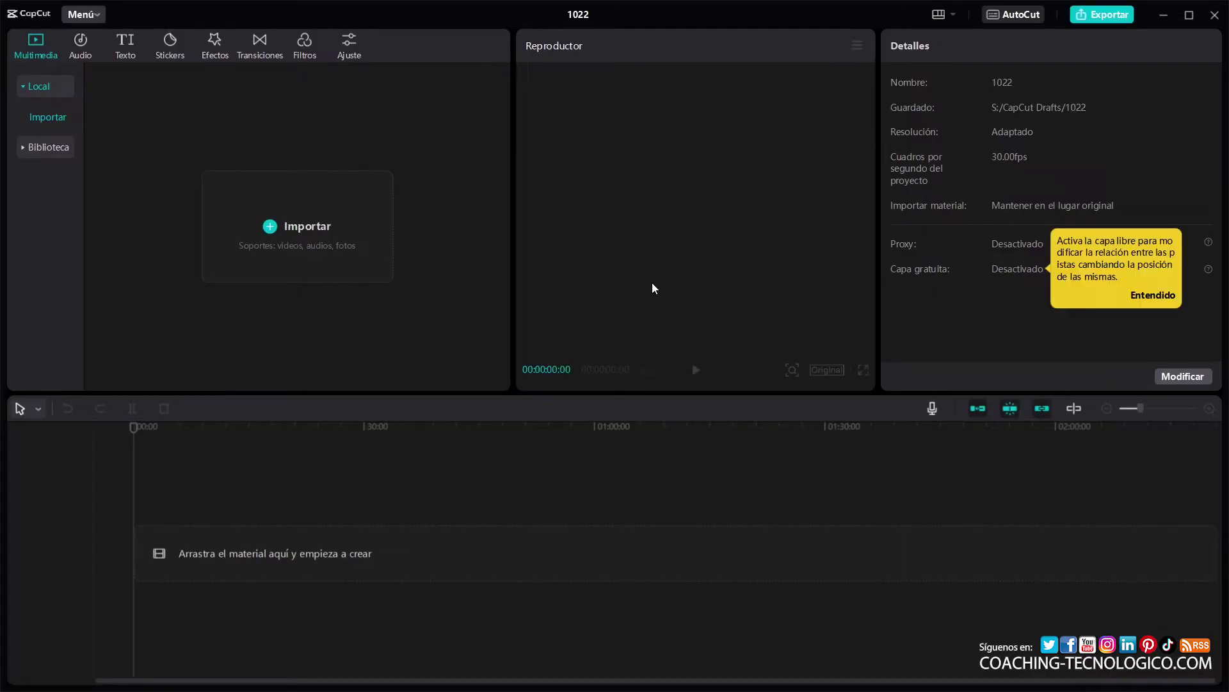
Import audio_micro_solapa.mp3 and VIDEO_AUDIO_CANON.mp4 together into the project's media
click(294, 229)
drag(230, 184, 189, 108)
click(410, 386)
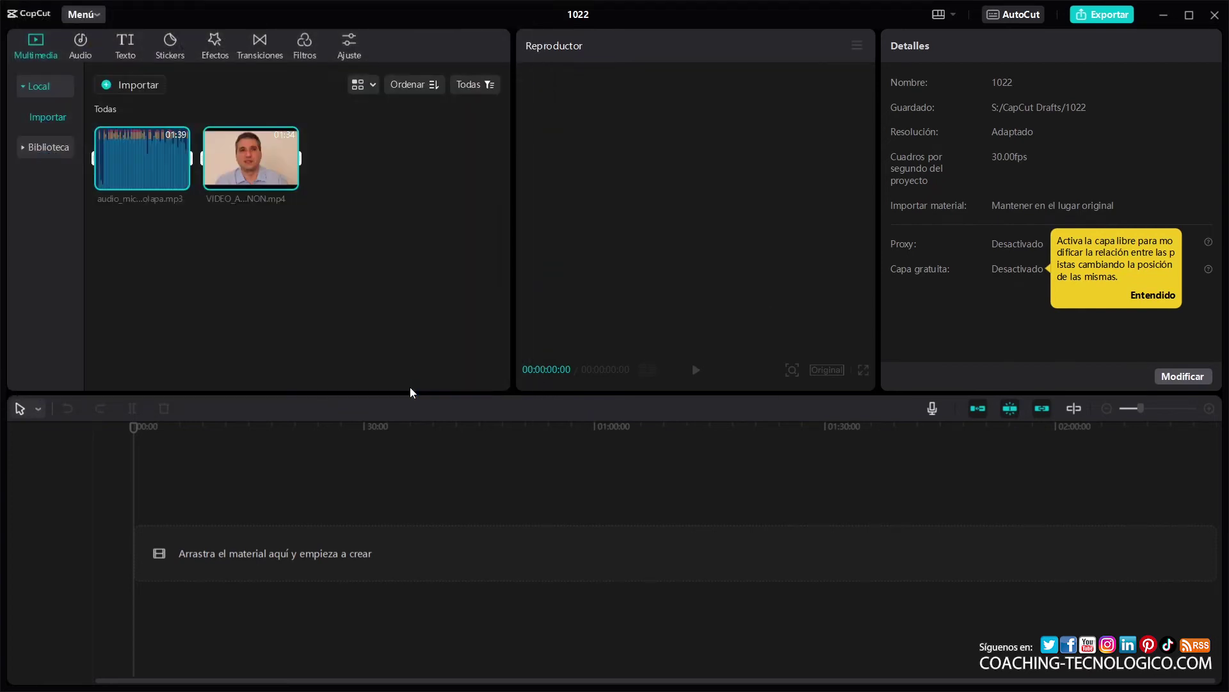
click(381, 331)
Place VIDEO_AUDIO_CANON.mp4 at the start of the timeline and separate its audio onto an independent track
drag(238, 167, 167, 566)
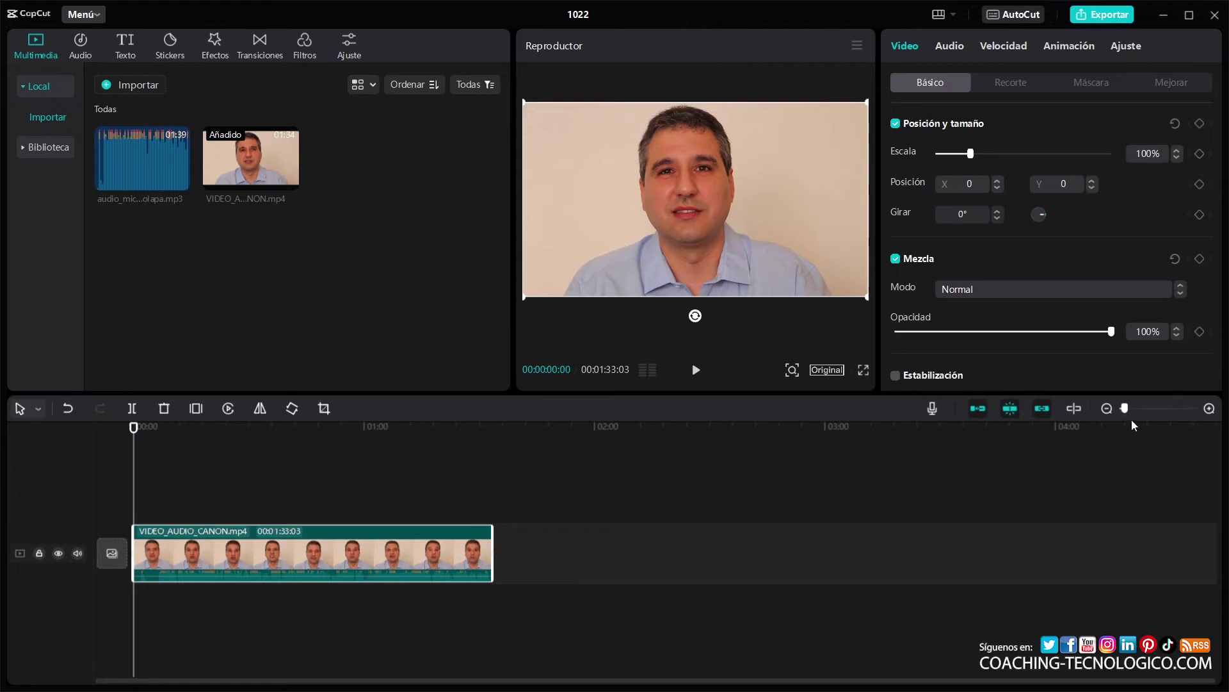
drag(1126, 409, 1167, 410)
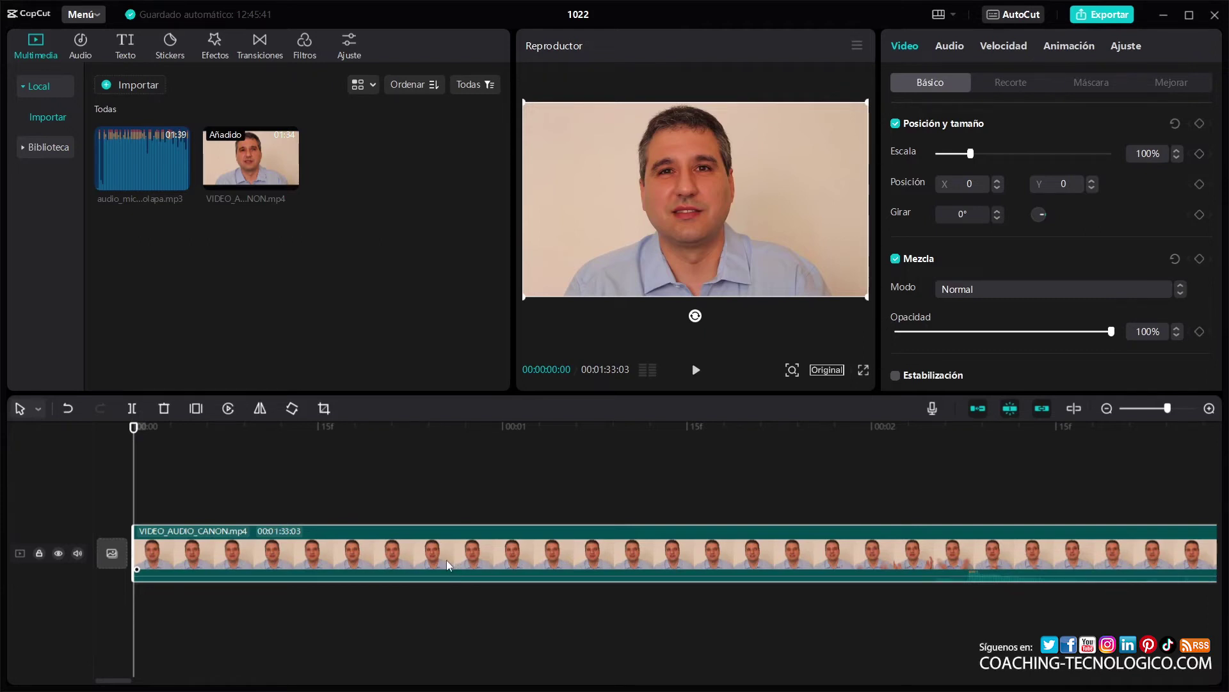
click(696, 369)
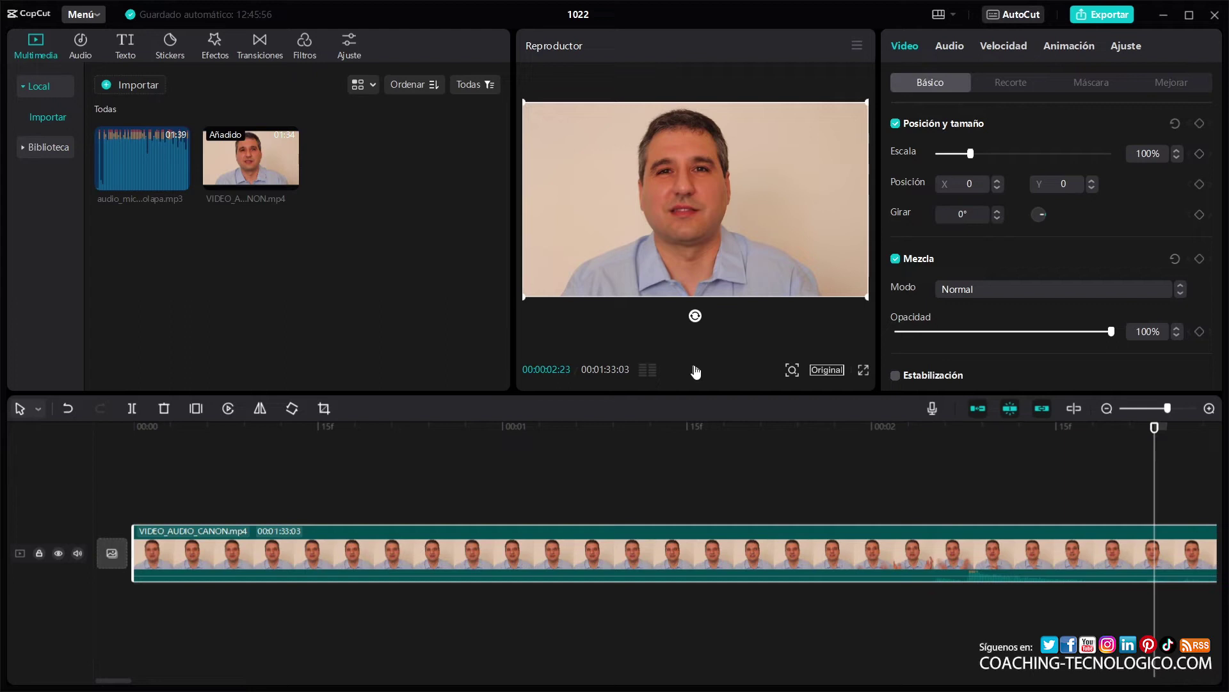
right_click(657, 554)
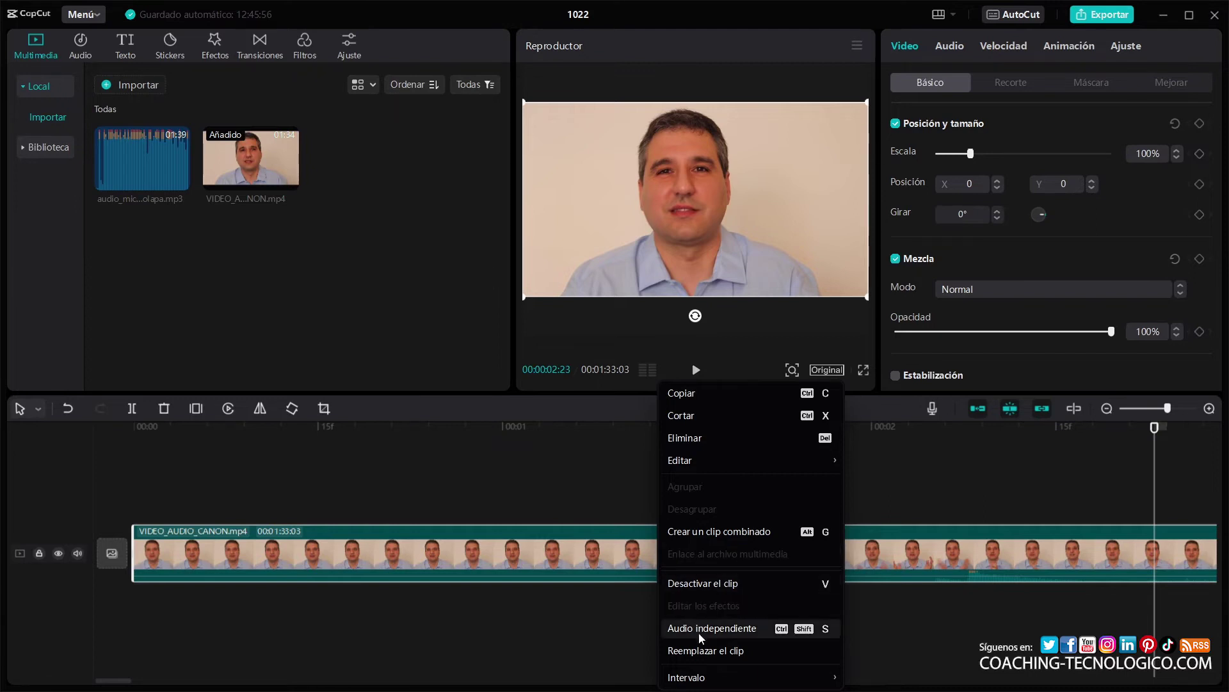
click(735, 635)
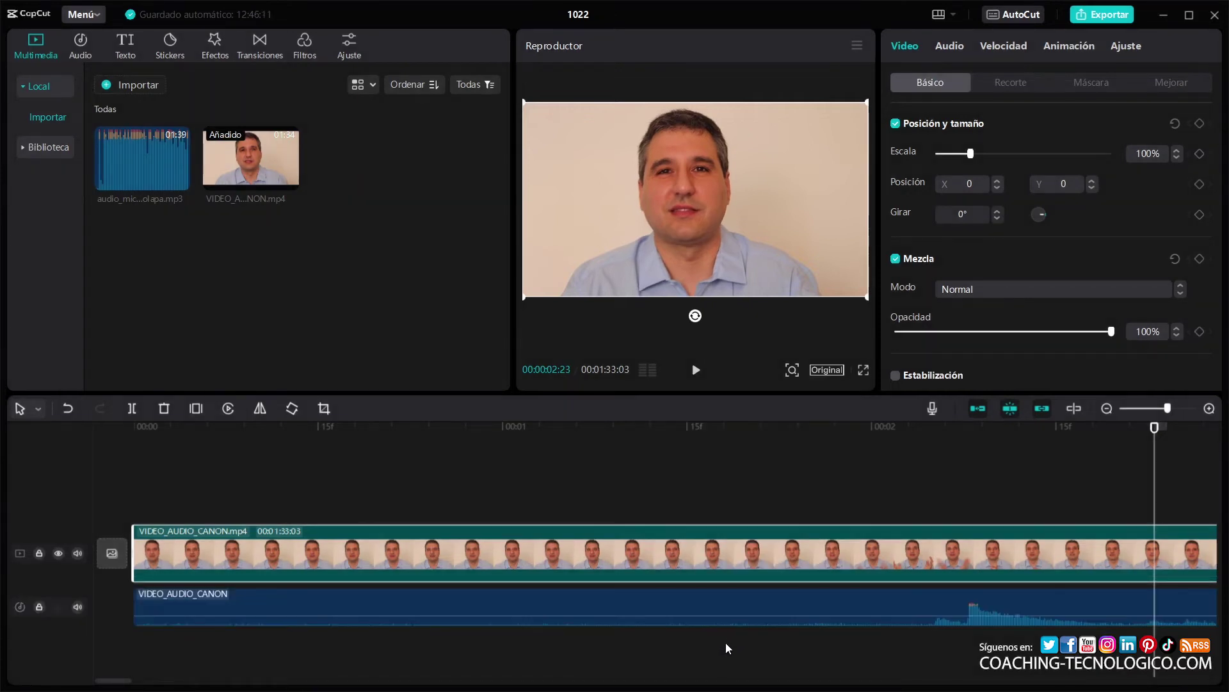
Locate the video's clap around 00:00:02:05 and place audio_micro_solapa.mp3 at the start of a new track below the camera audio
drag(1155, 429, 945, 461)
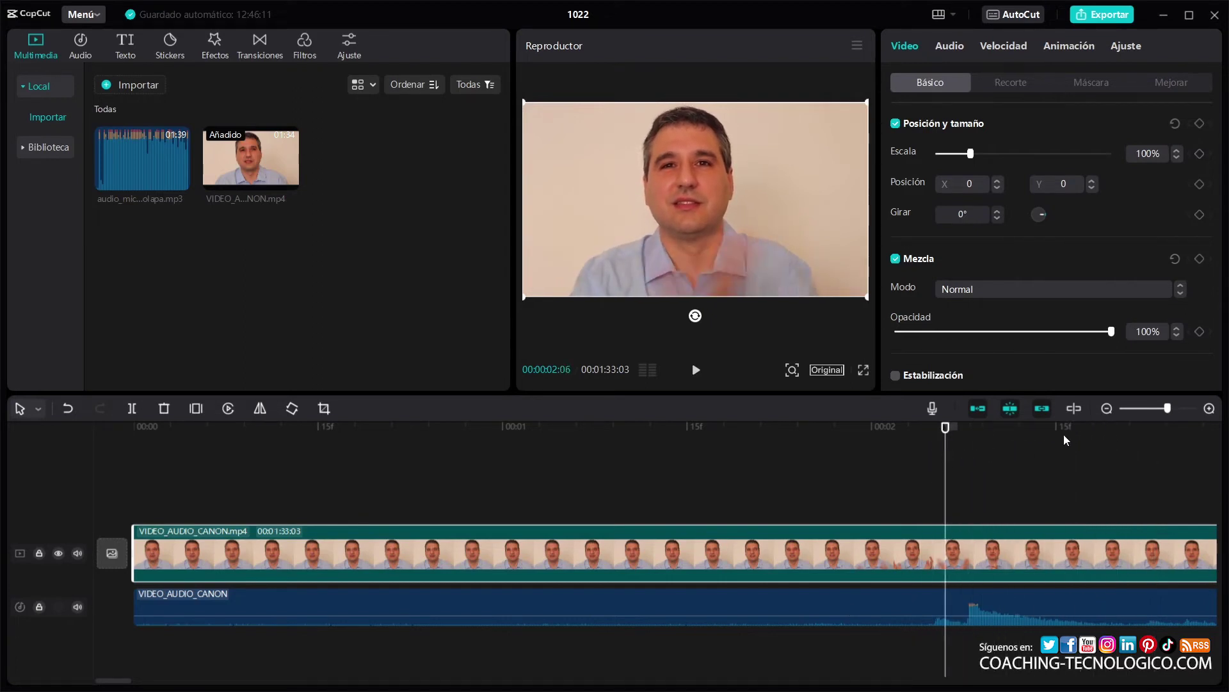
drag(1167, 410, 1201, 410)
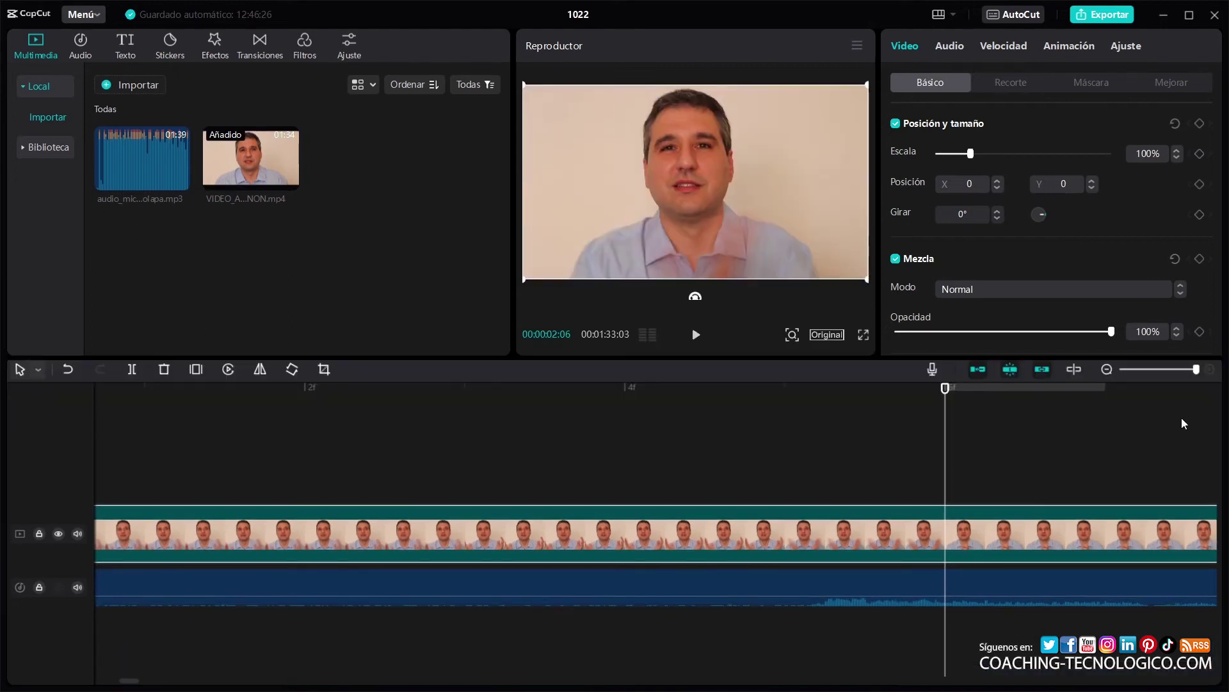
drag(1195, 371, 1190, 374)
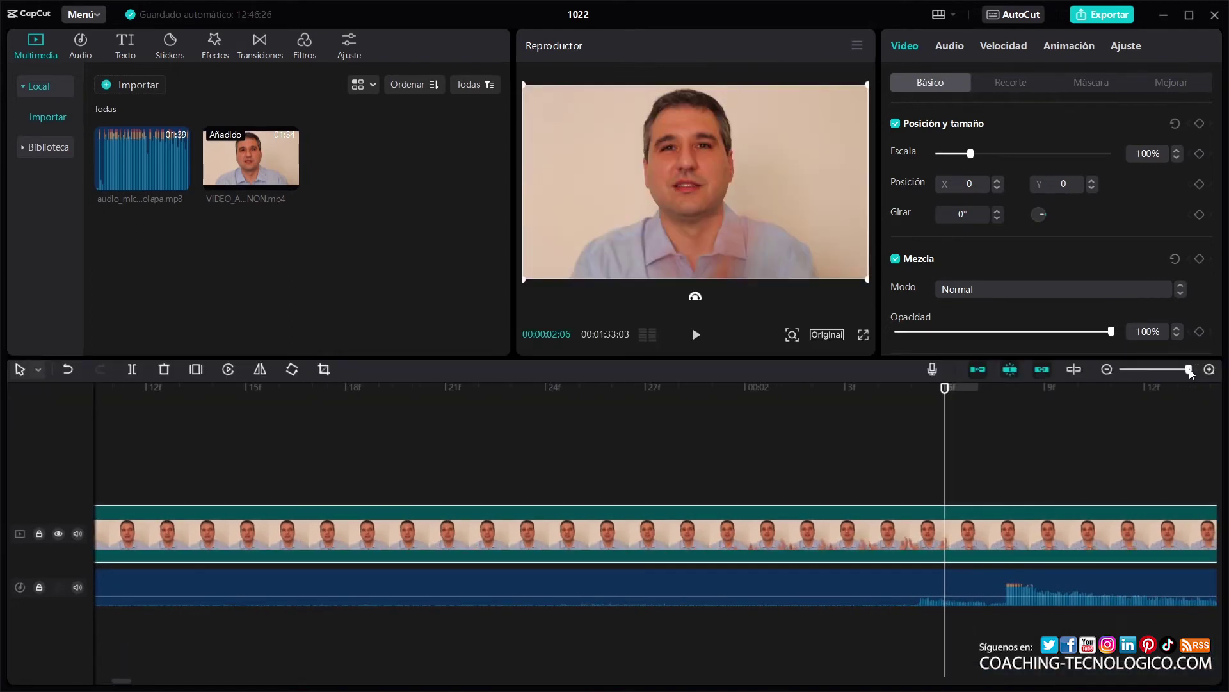
drag(948, 392, 912, 392)
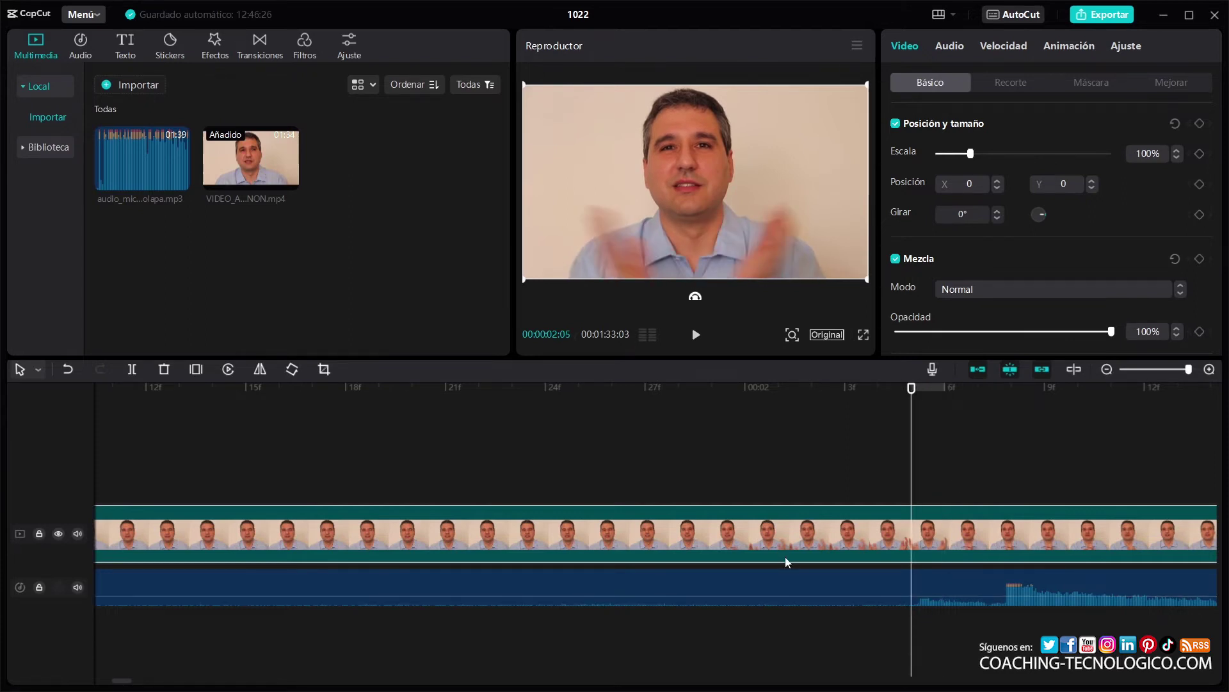
drag(124, 163, 59, 644)
drag(707, 624, 134, 618)
Split audio_micro_solapa.mp3 at 00:00:03:10, just before its clap, and delete the part before the cut
drag(1193, 376, 1157, 376)
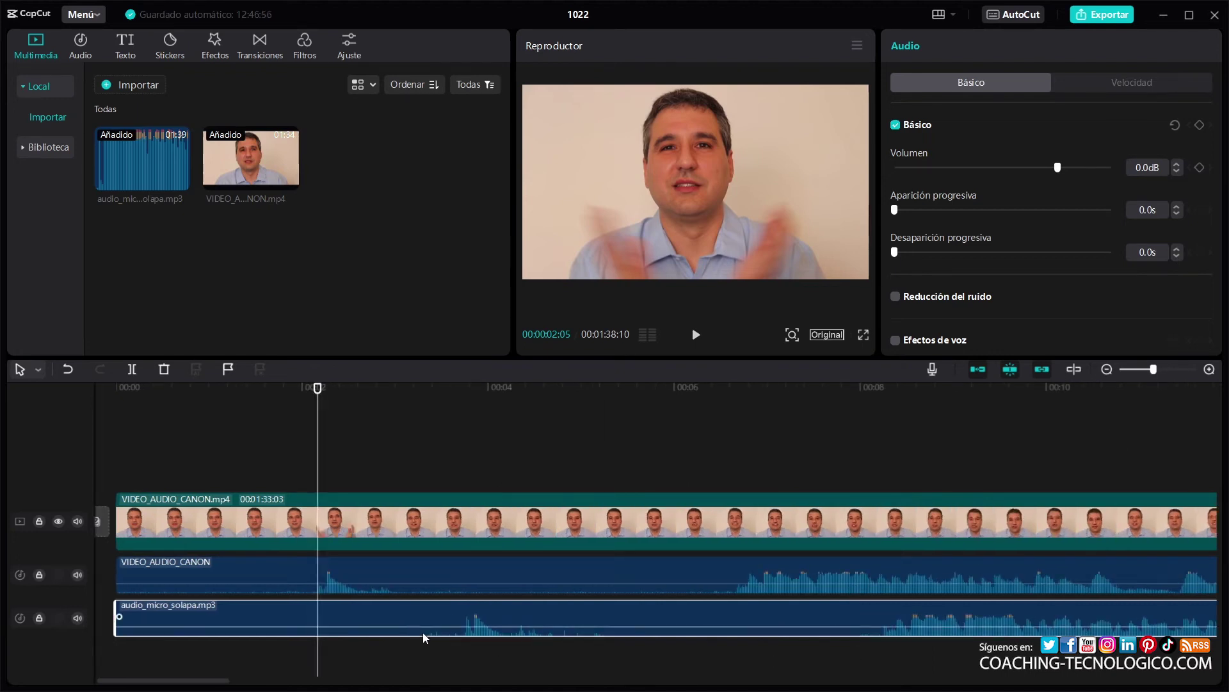
drag(317, 392, 426, 412)
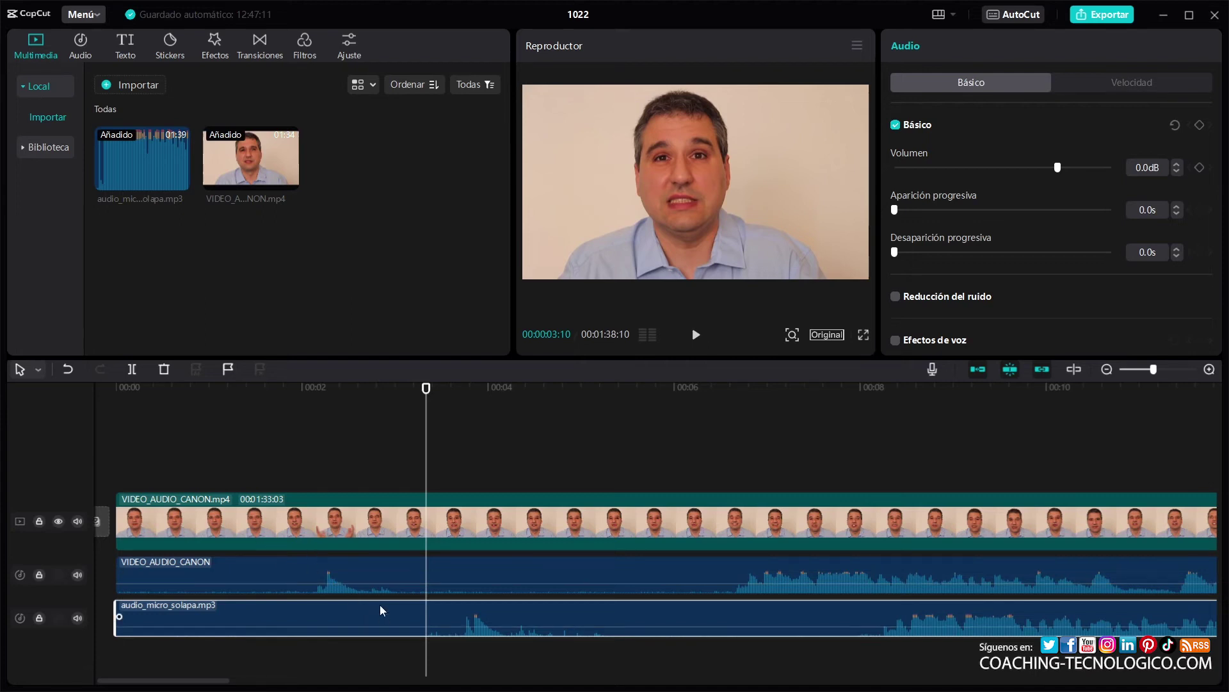
click(132, 370)
click(290, 619)
key(Delete)
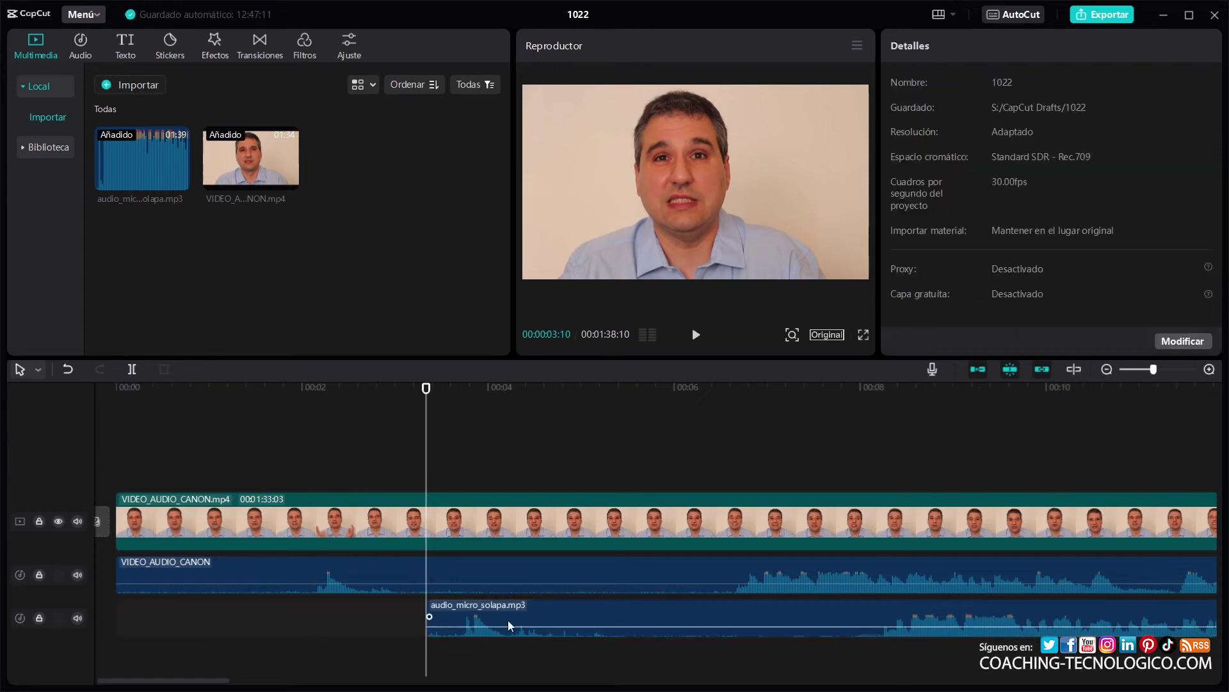
Move the trimmed audio_micro_solapa.mp3 clip earlier and fine-tune its position so its clap peak lines up with the camera audio's clap near 00:00:02:07
drag(544, 616, 396, 617)
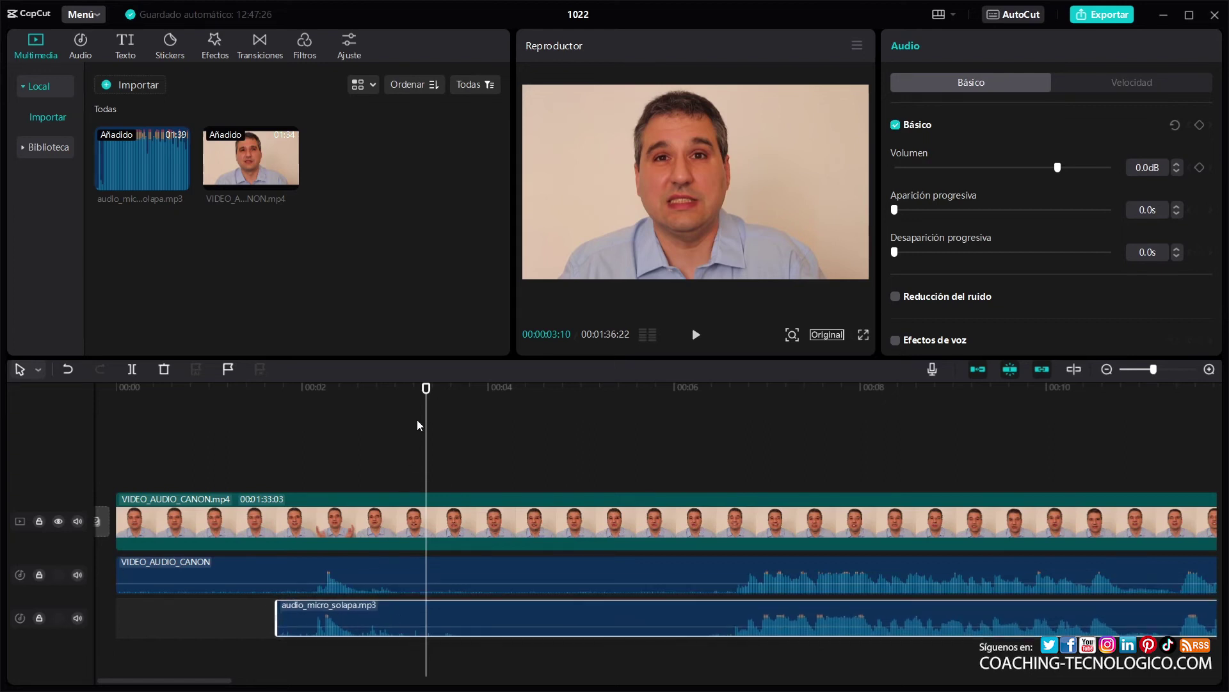
drag(427, 390, 325, 391)
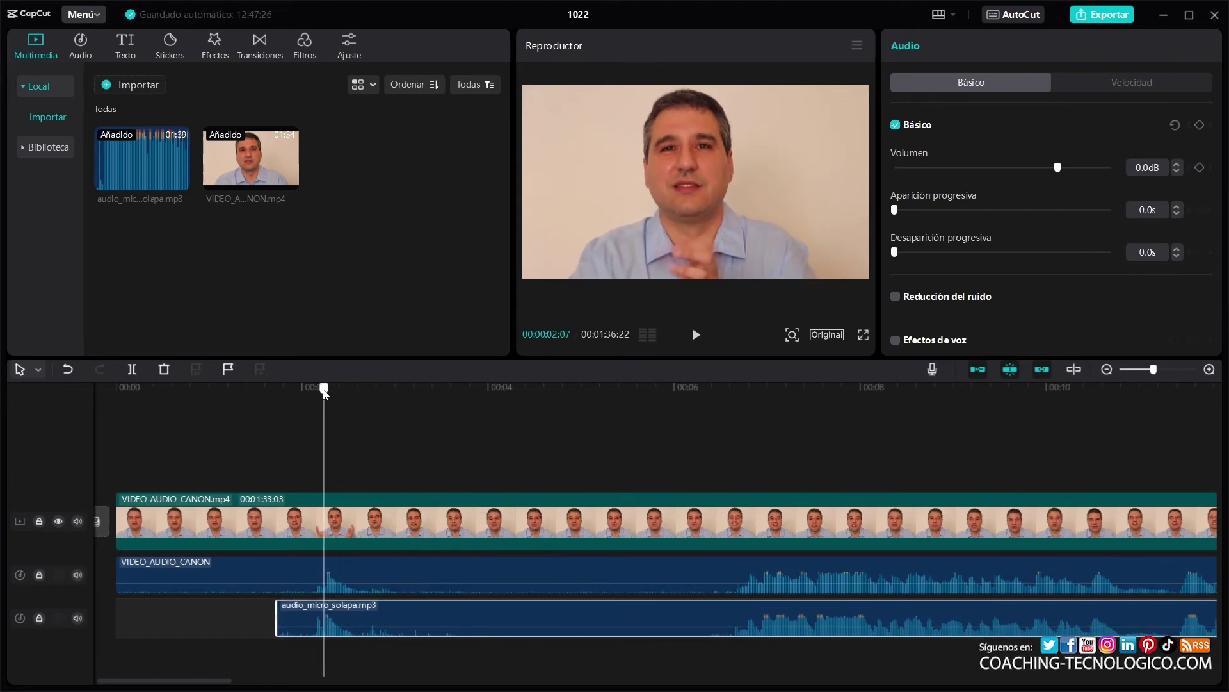
mouse_move(1154, 373)
mouse_down()
mouse_move(1143, 373)
mouse_move(1168, 373)
mouse_up()
drag(1169, 369, 1173, 370)
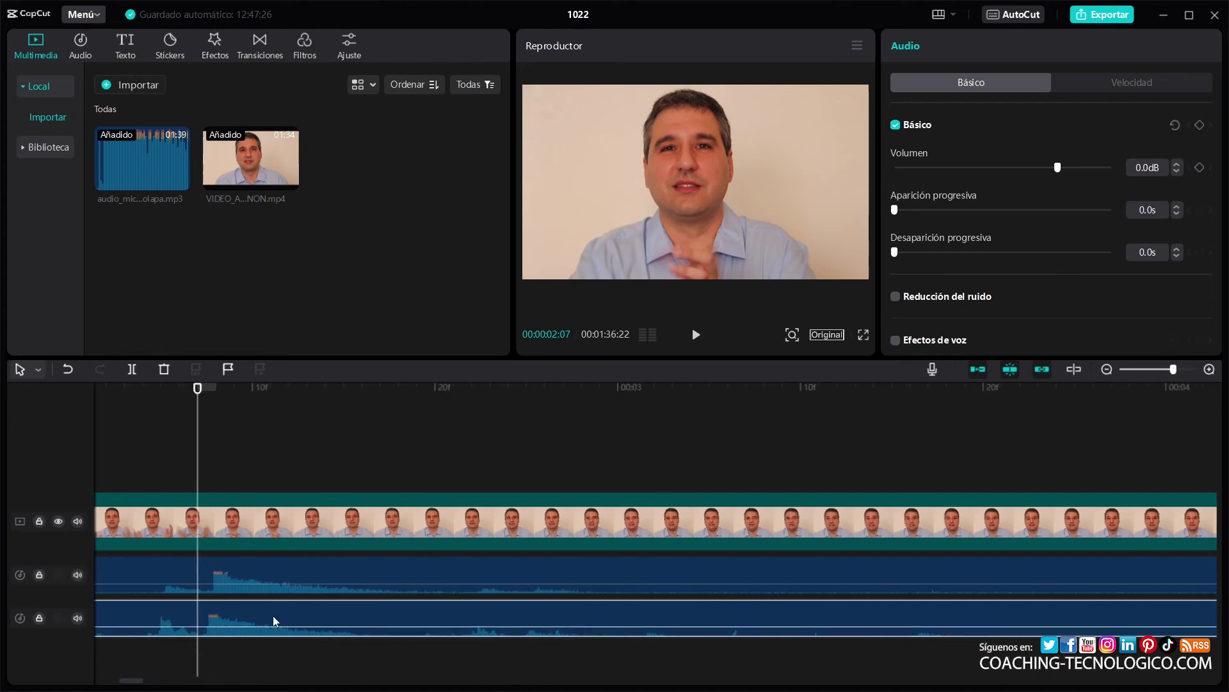
drag(274, 616, 283, 616)
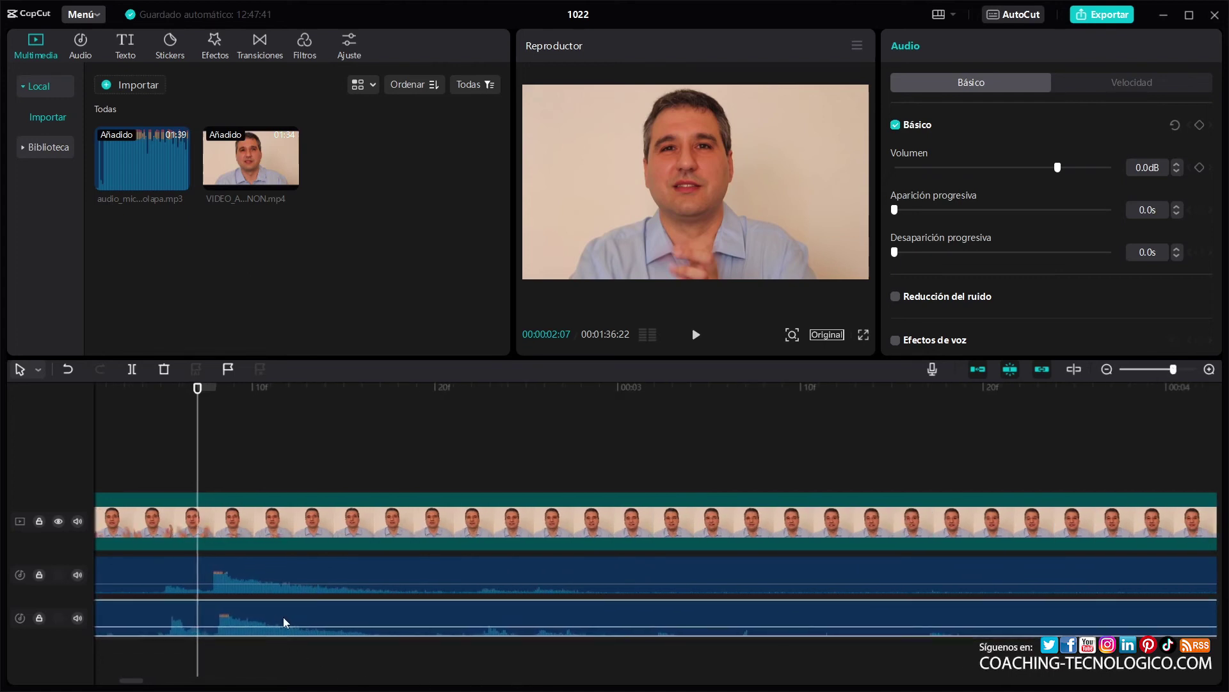
scroll(279, 617, left, 5)
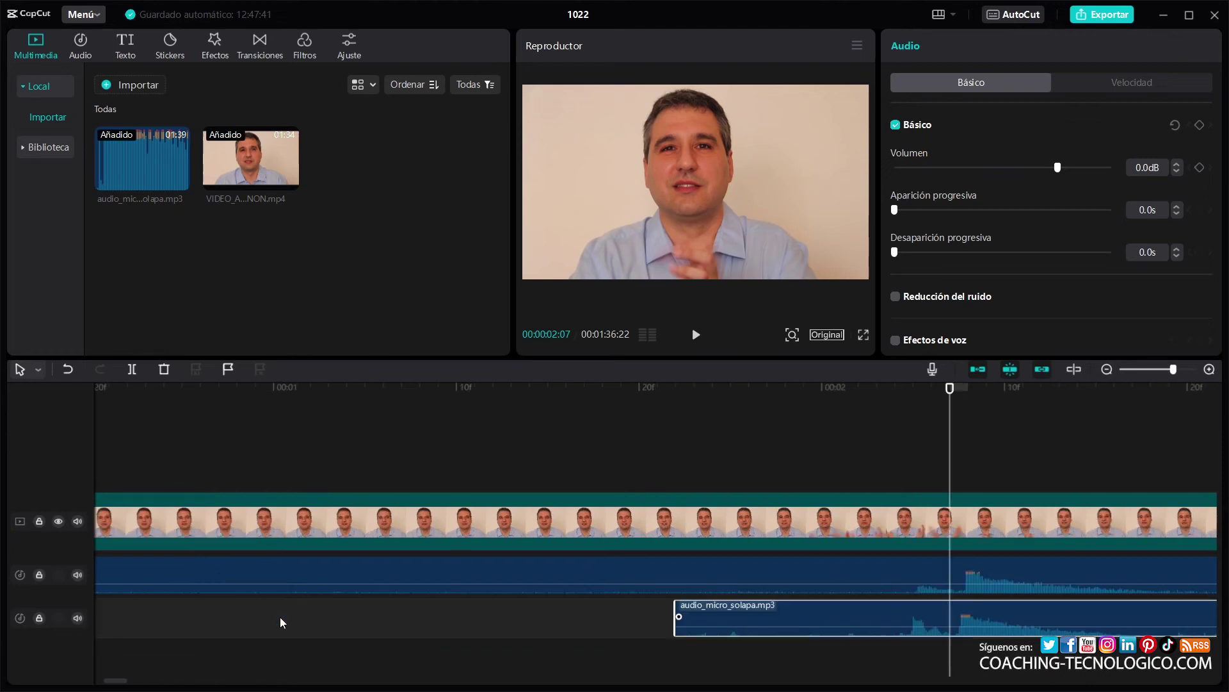
mouse_move(1004, 610)
mouse_down()
mouse_move(1013, 616)
mouse_move(997, 613)
mouse_up()
drag(1178, 363, 1194, 371)
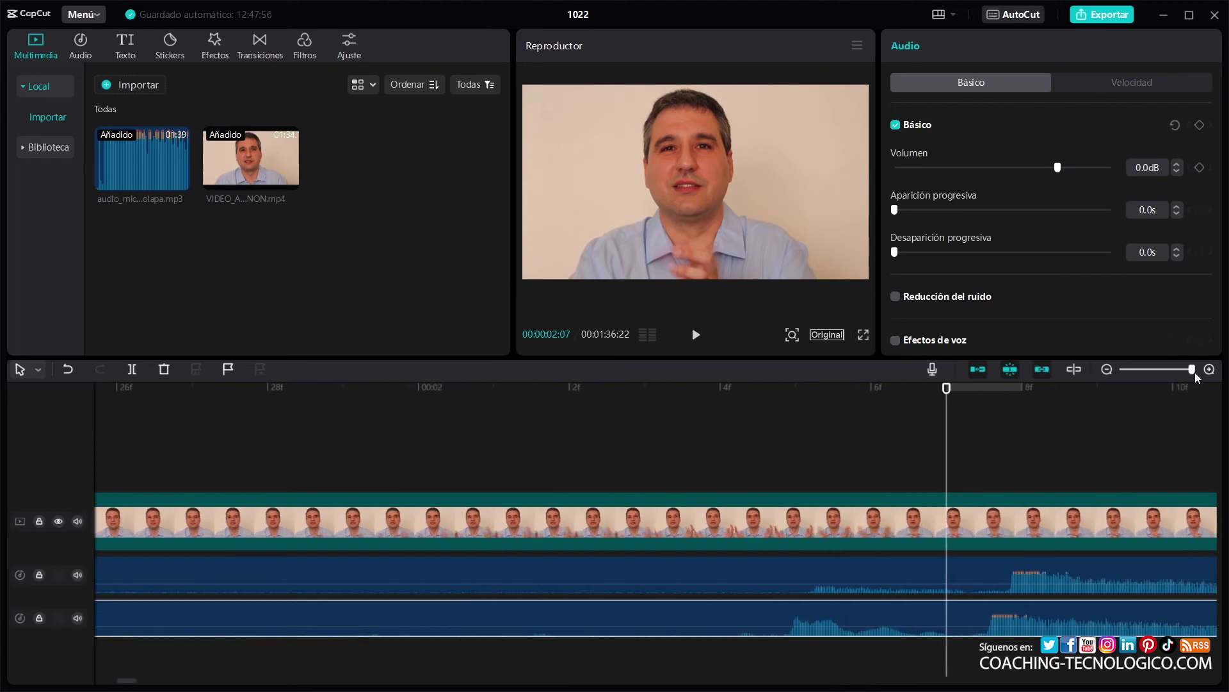
drag(999, 632, 1019, 631)
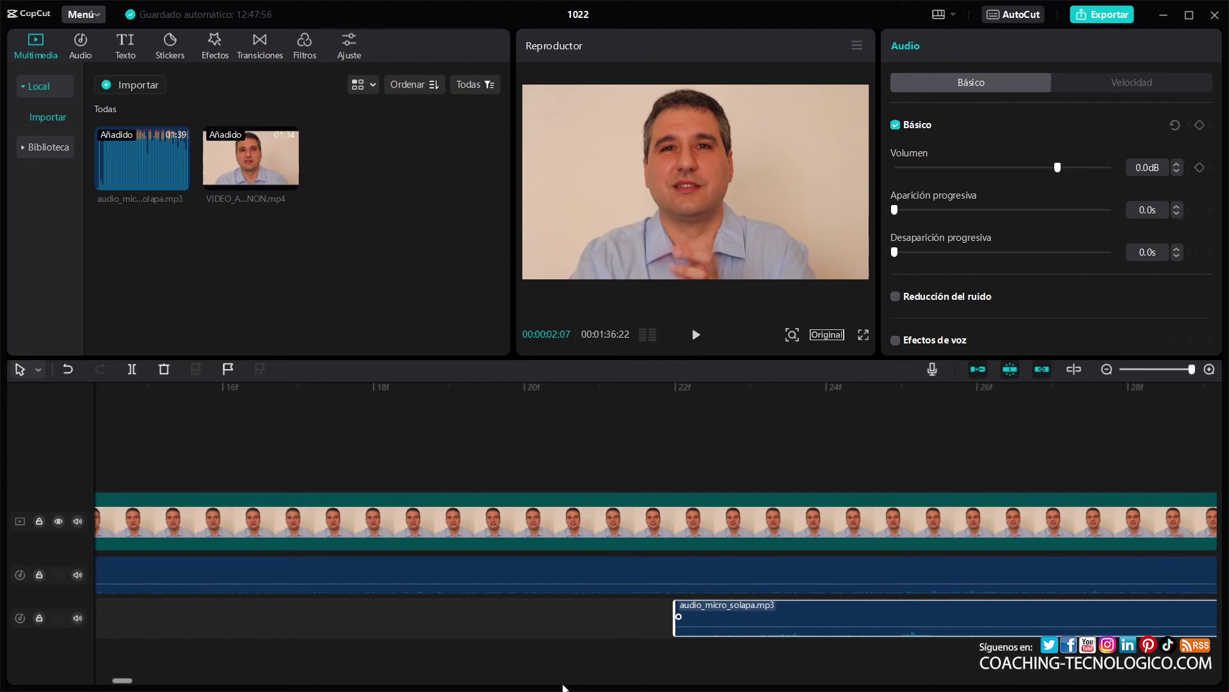
Split the microphone audio, the separated camera audio and the video clip at the clap, 00:00:02:07
drag(122, 681, 227, 688)
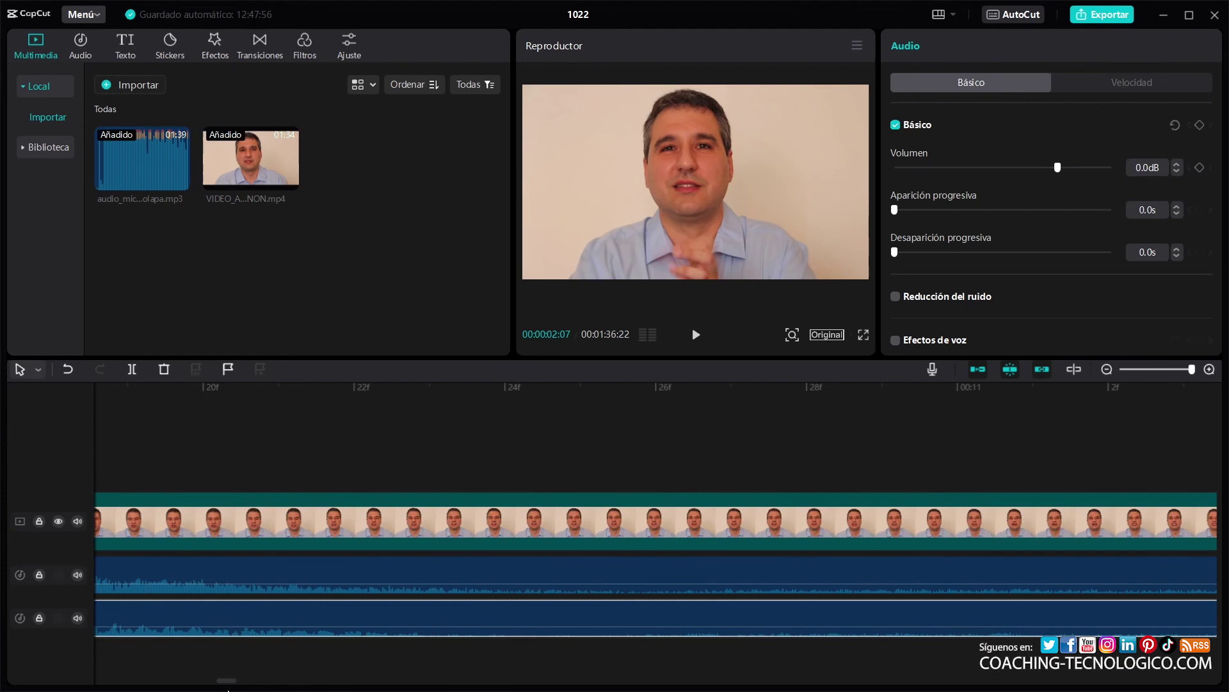
click(1162, 374)
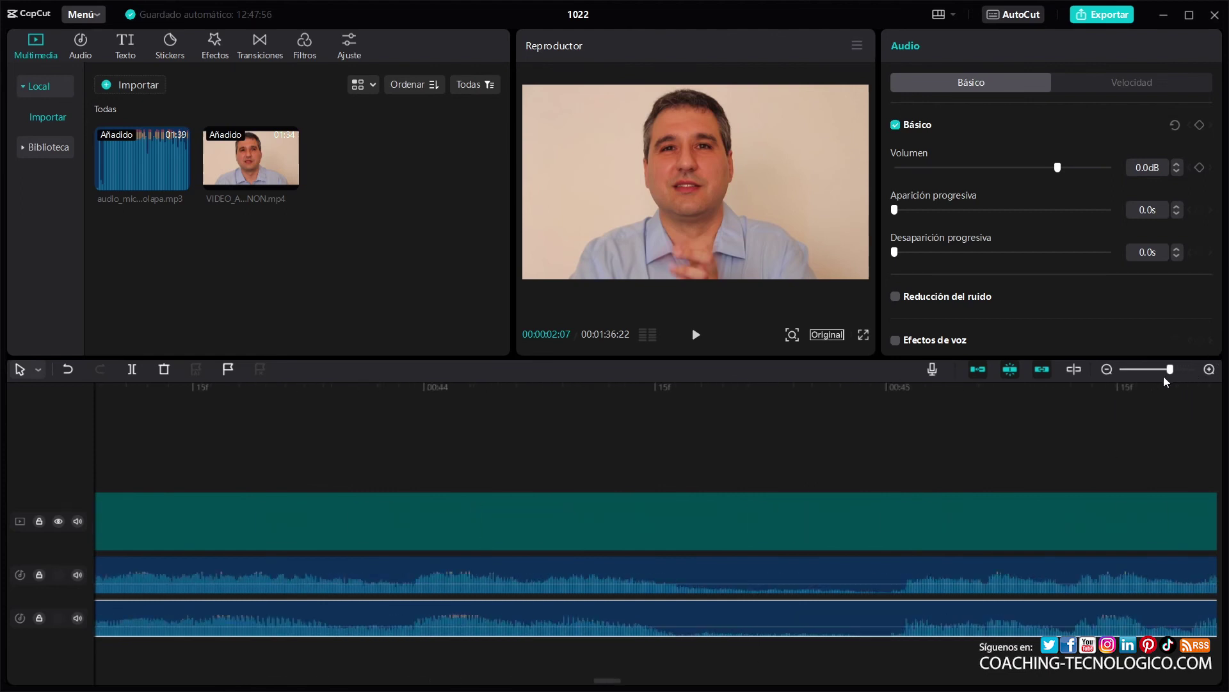
drag(1161, 375, 1165, 375)
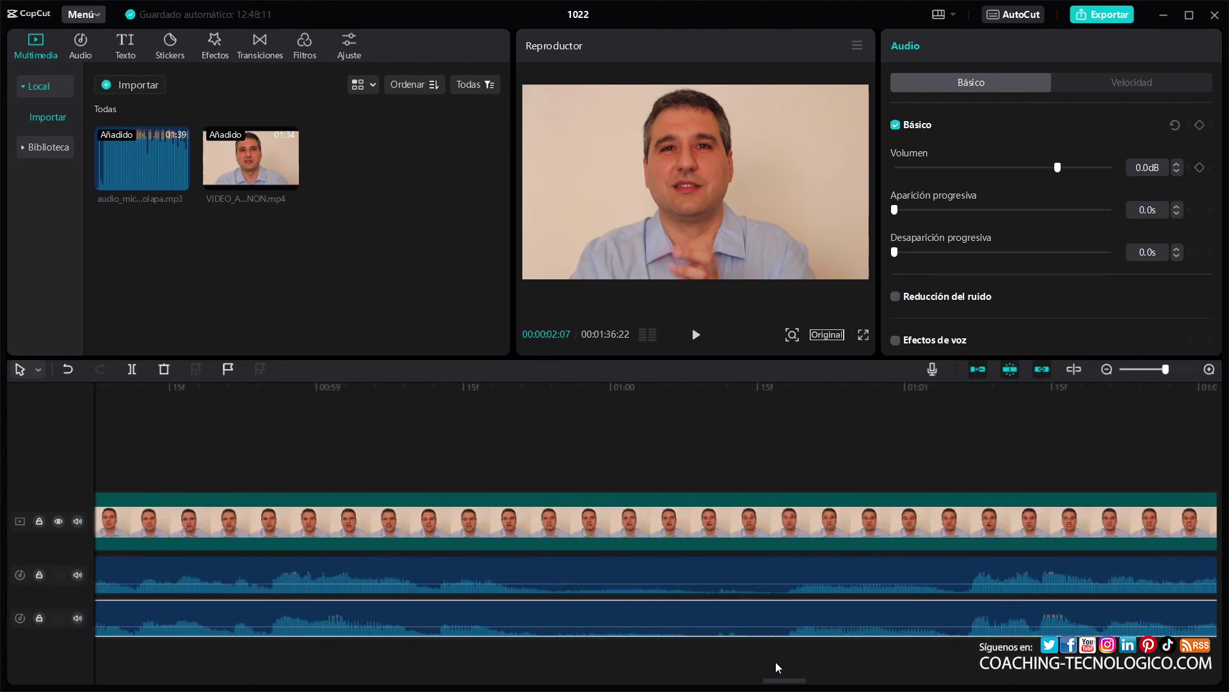
drag(774, 683, 181, 680)
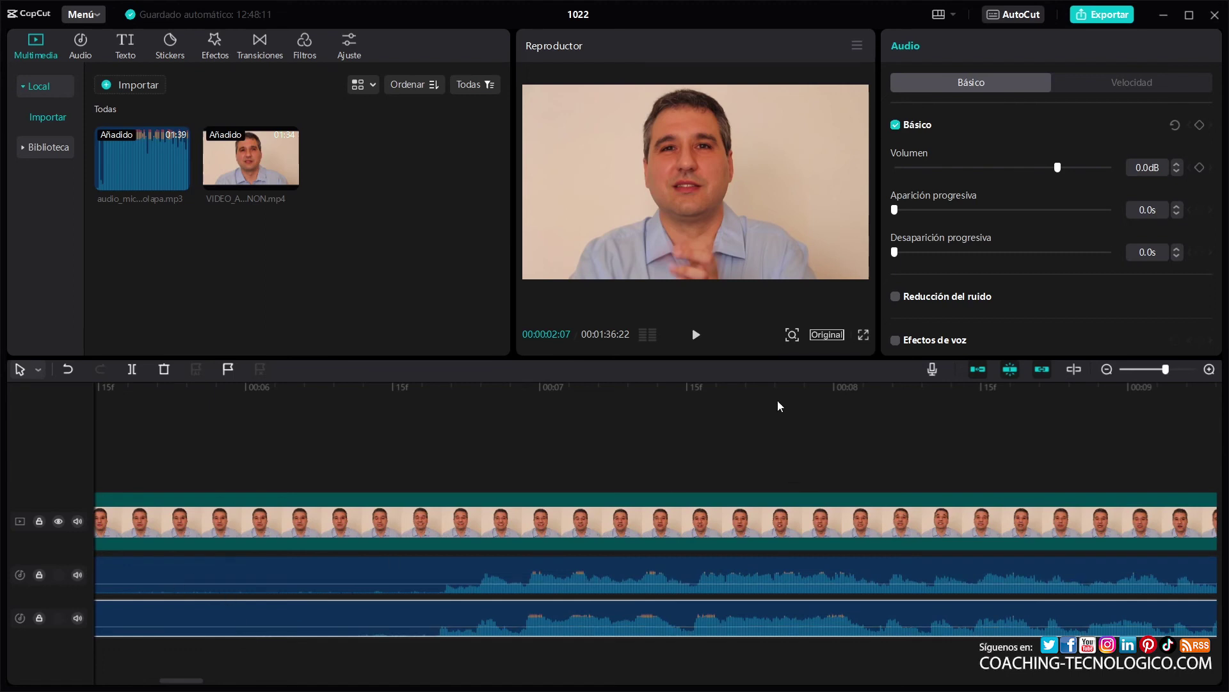
click(131, 369)
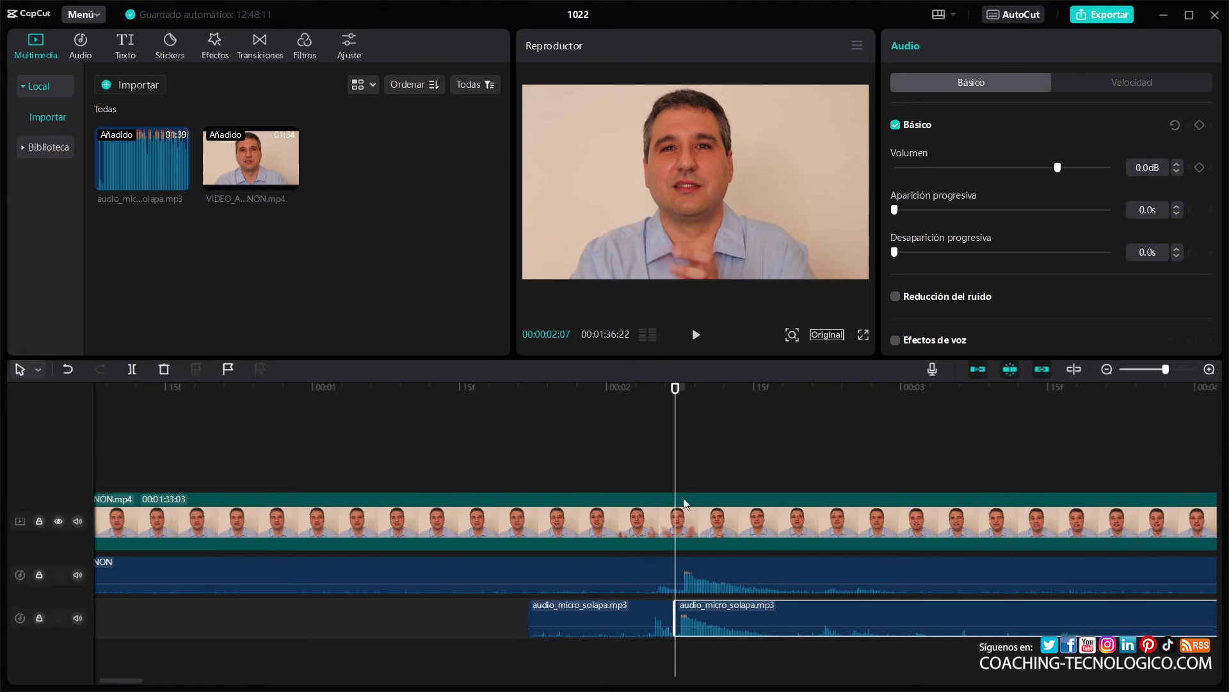
click(693, 566)
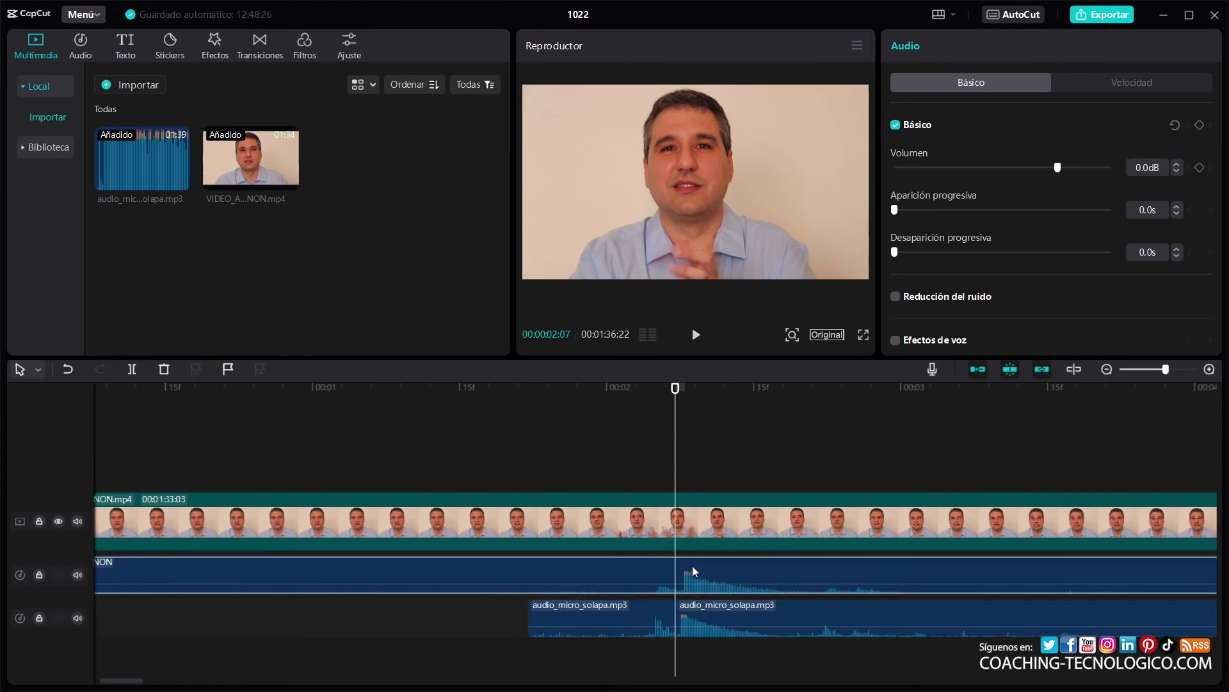
click(132, 370)
click(700, 529)
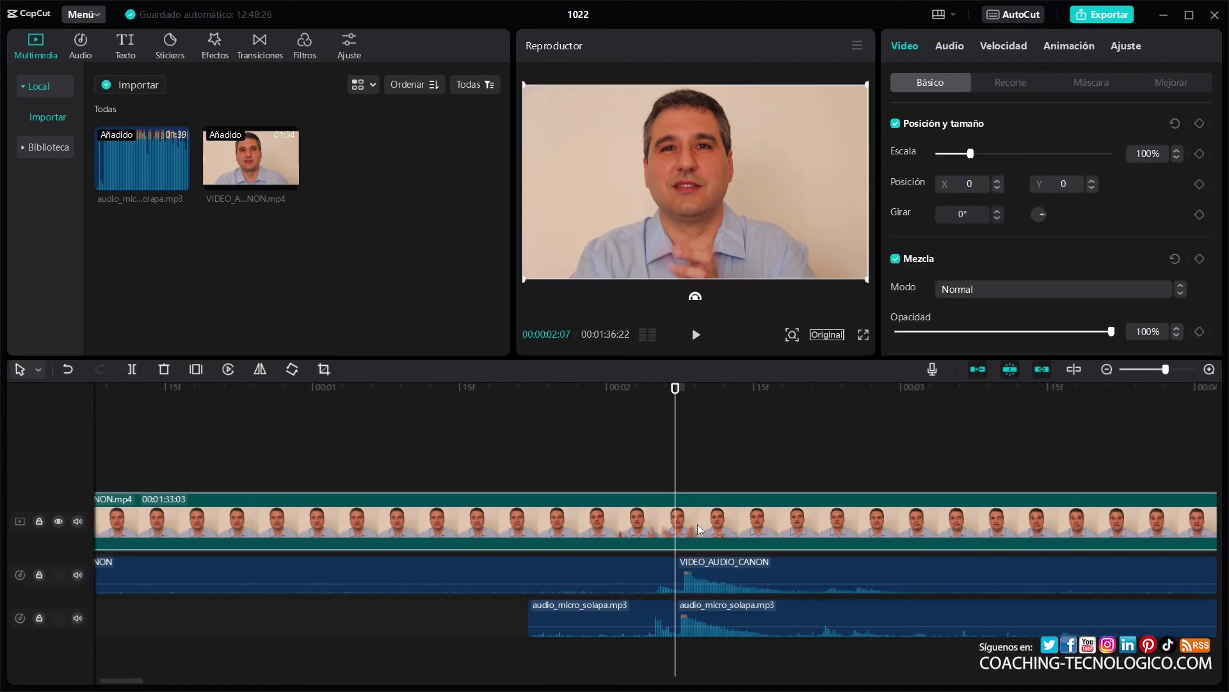
click(132, 370)
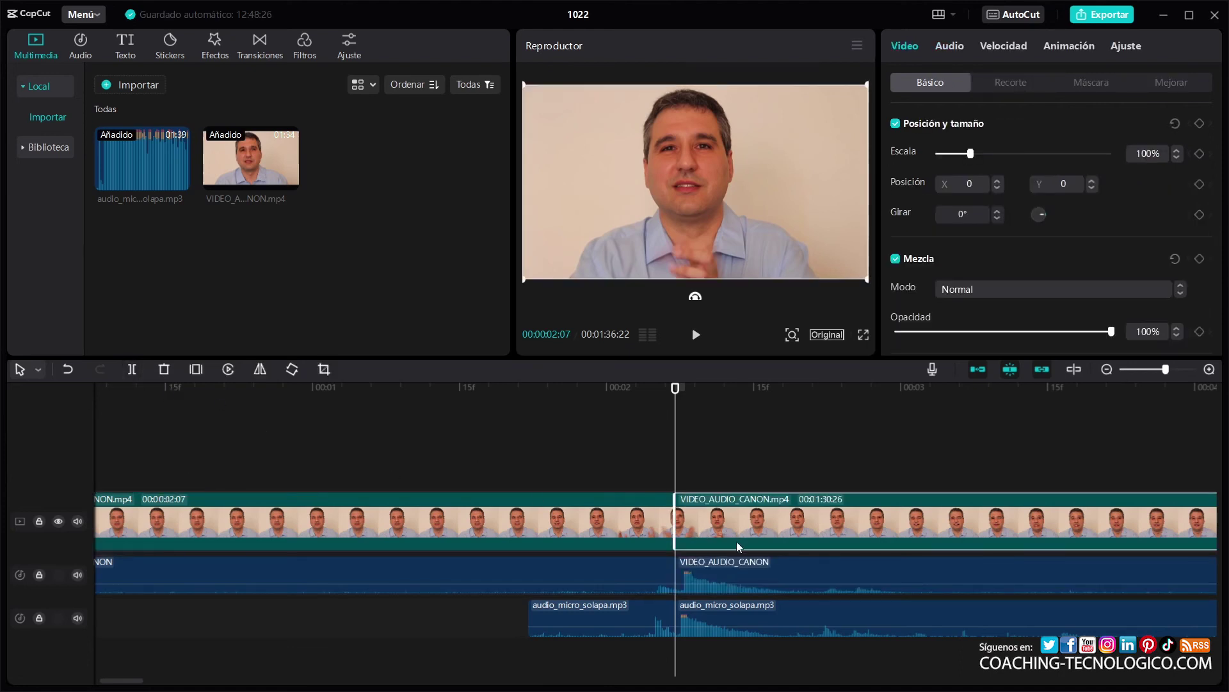
Delete the segments before the clap cut at 00:00:02:07 from the video, the separated camera audio and the microphone audio
click(618, 523)
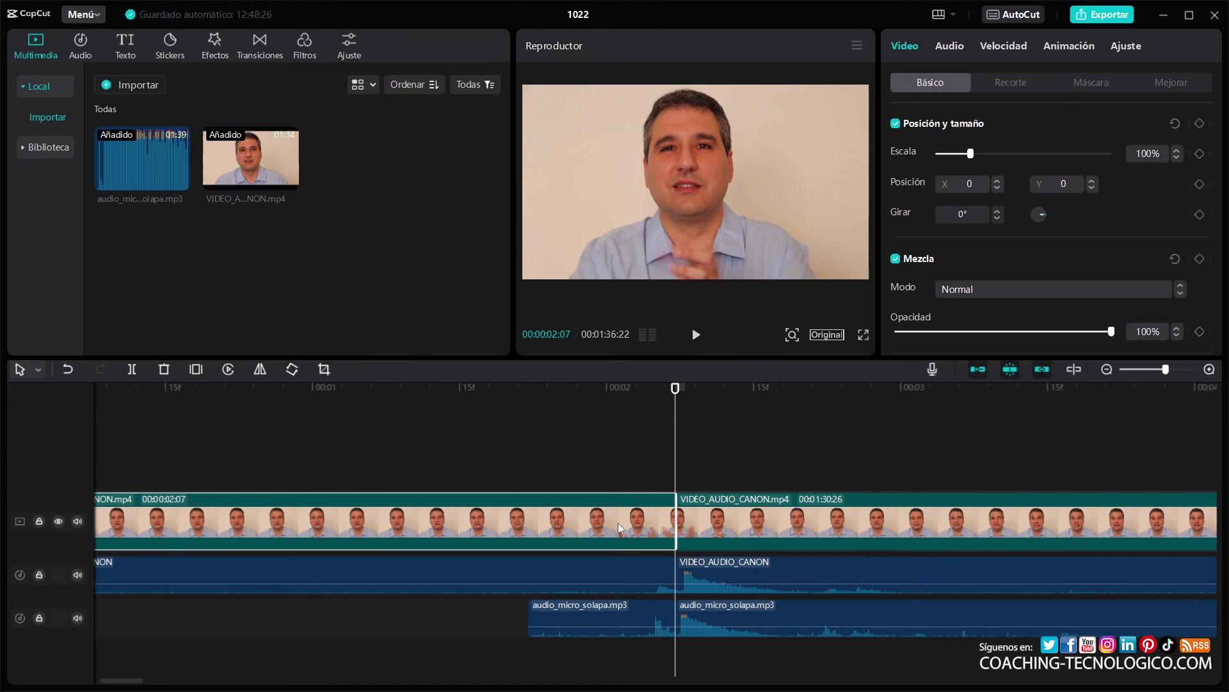
key(Delete)
click(623, 566)
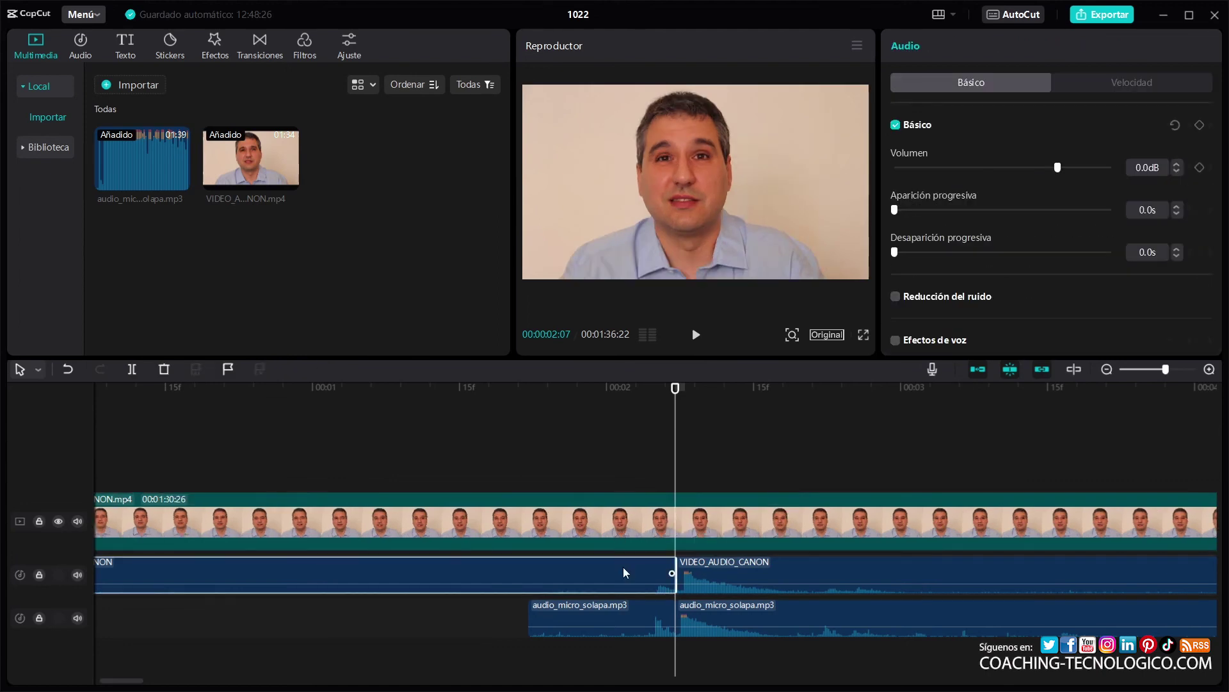
key(Delete)
click(628, 613)
key(Delete)
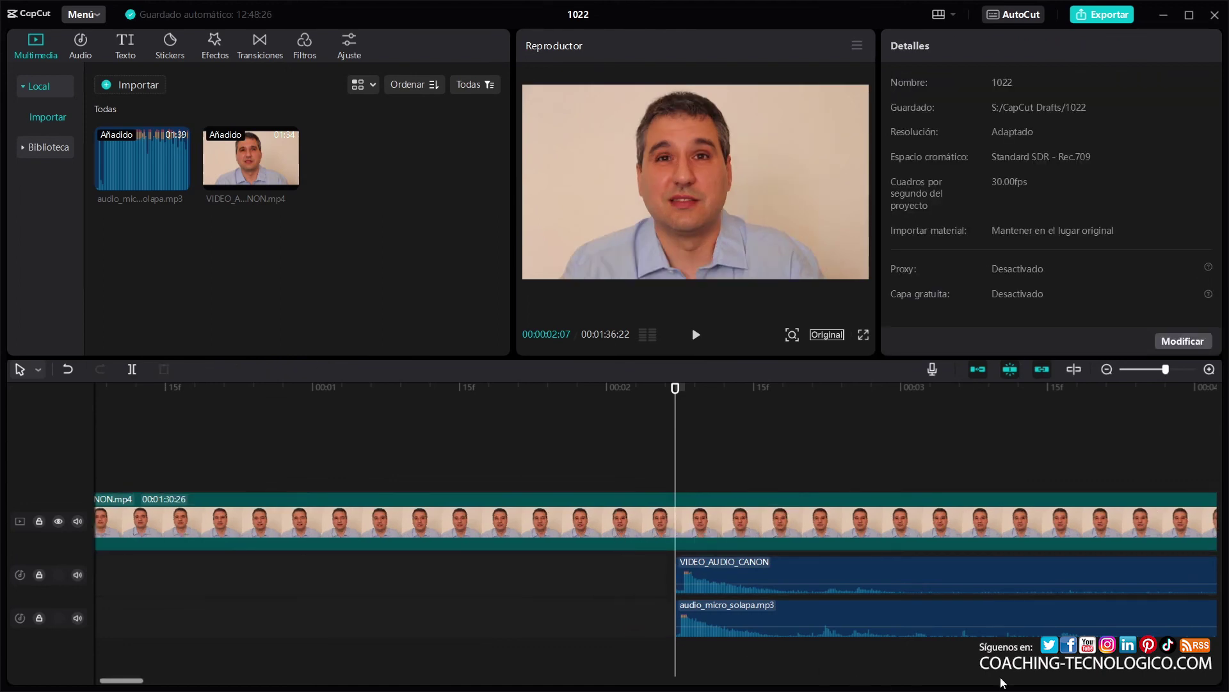
Delete the remaining separated camera audio, then move audio_micro_solapa.mp3 to the timeline's start and play back to check the sync
drag(1169, 371, 1142, 374)
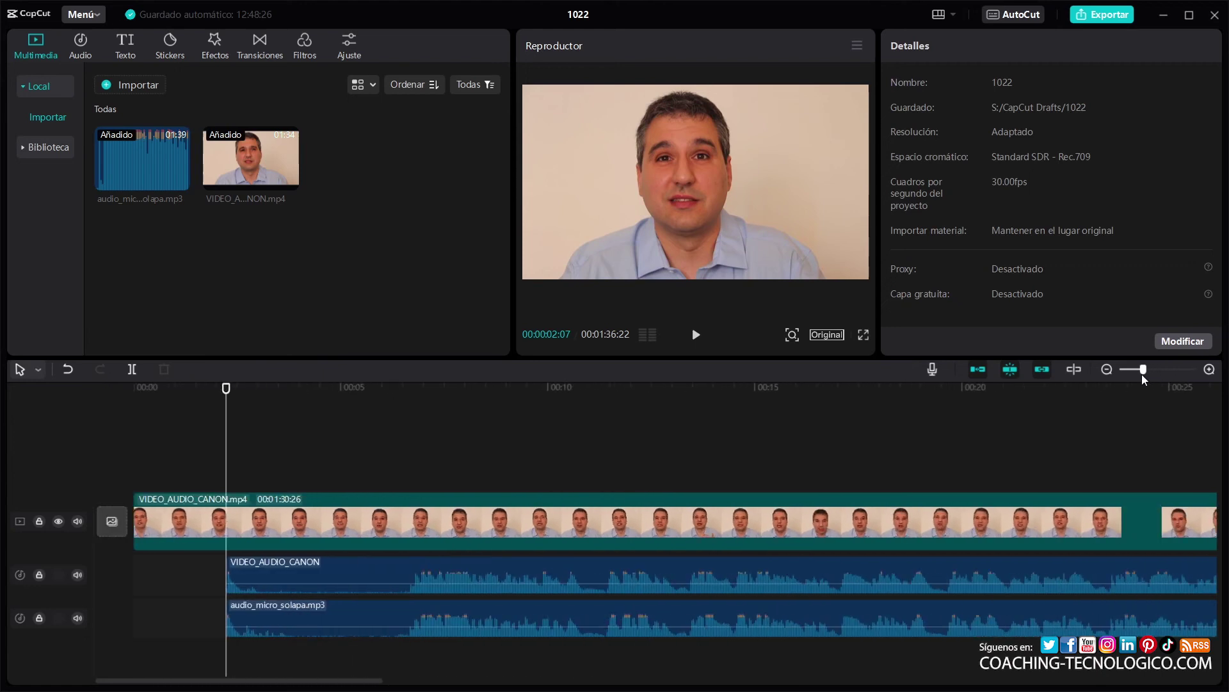
click(636, 580)
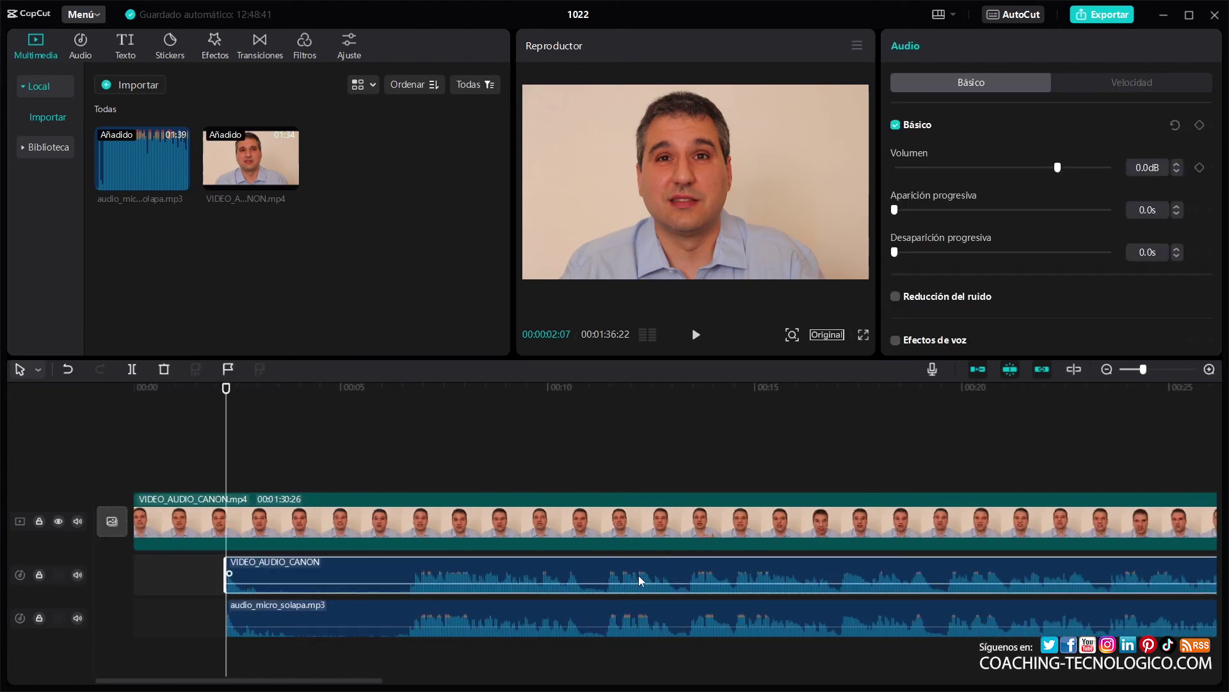
key(Delete)
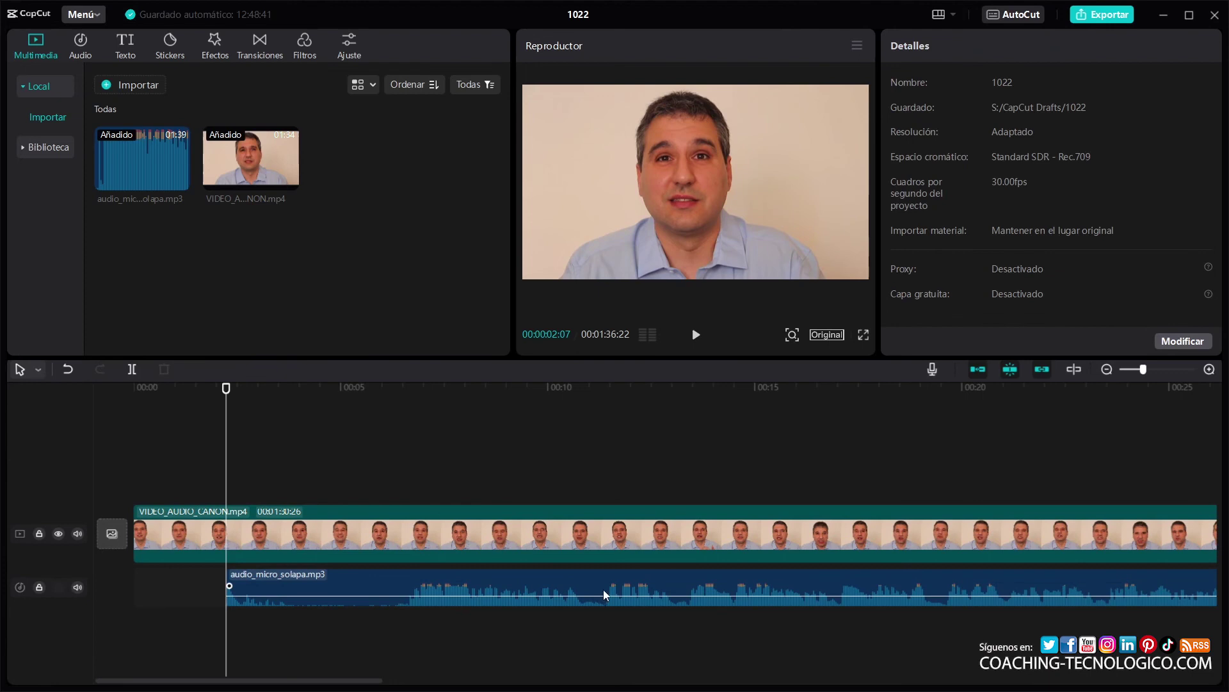
drag(605, 586, 518, 598)
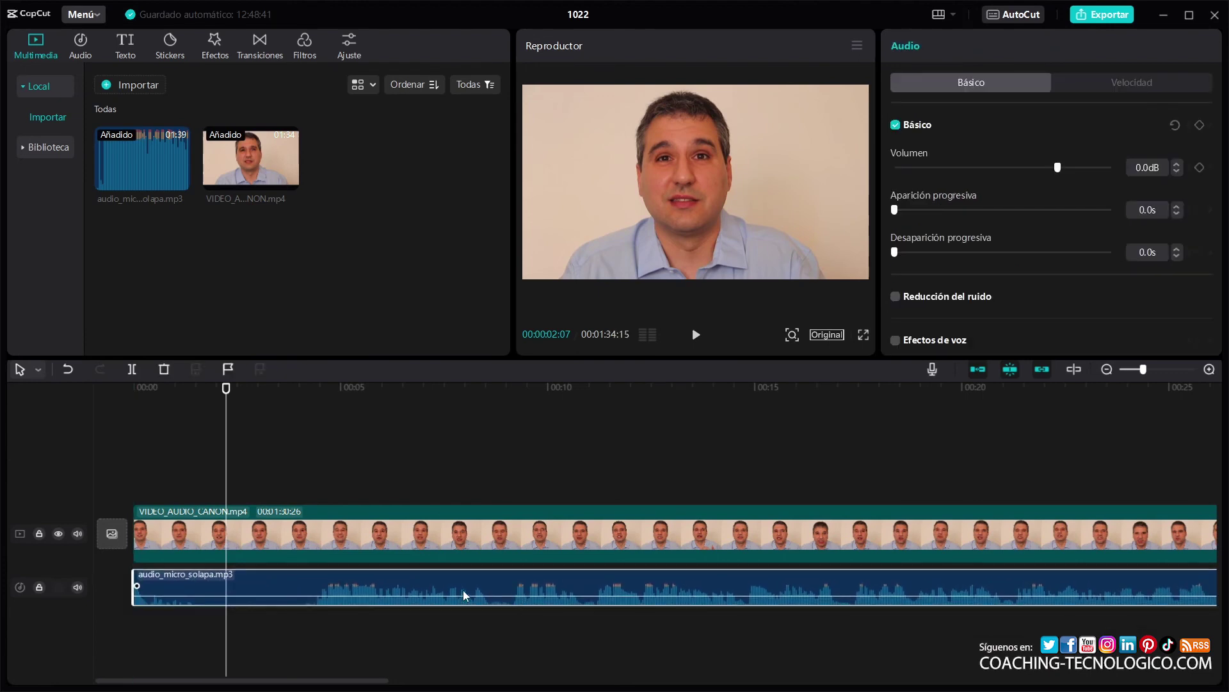
click(695, 336)
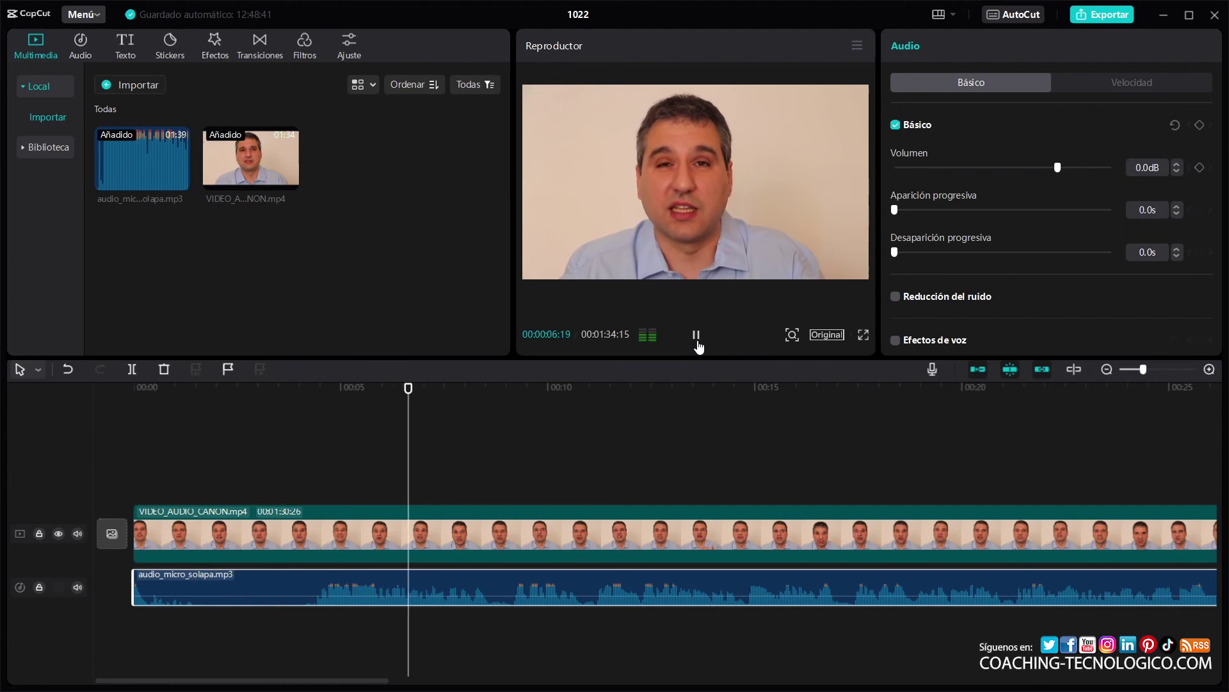
click(697, 338)
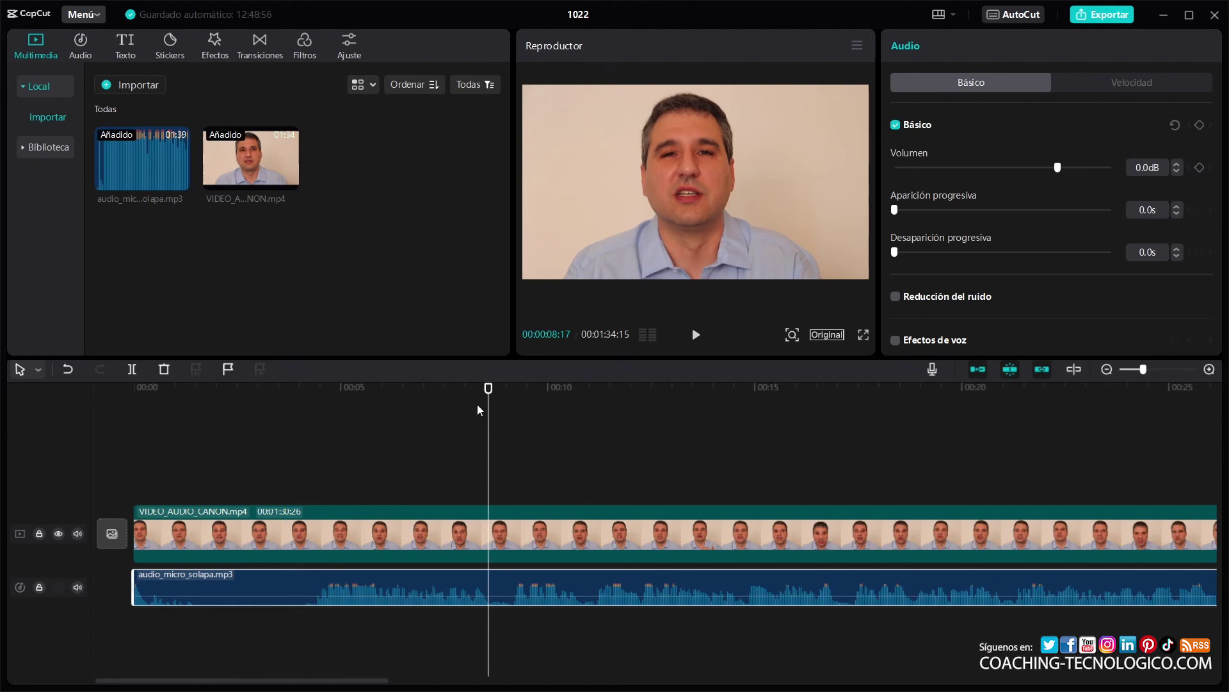
Split both audio_micro_solapa.mp3 and the video clip at 00:00:02:11, before the speech begins
drag(482, 390, 233, 397)
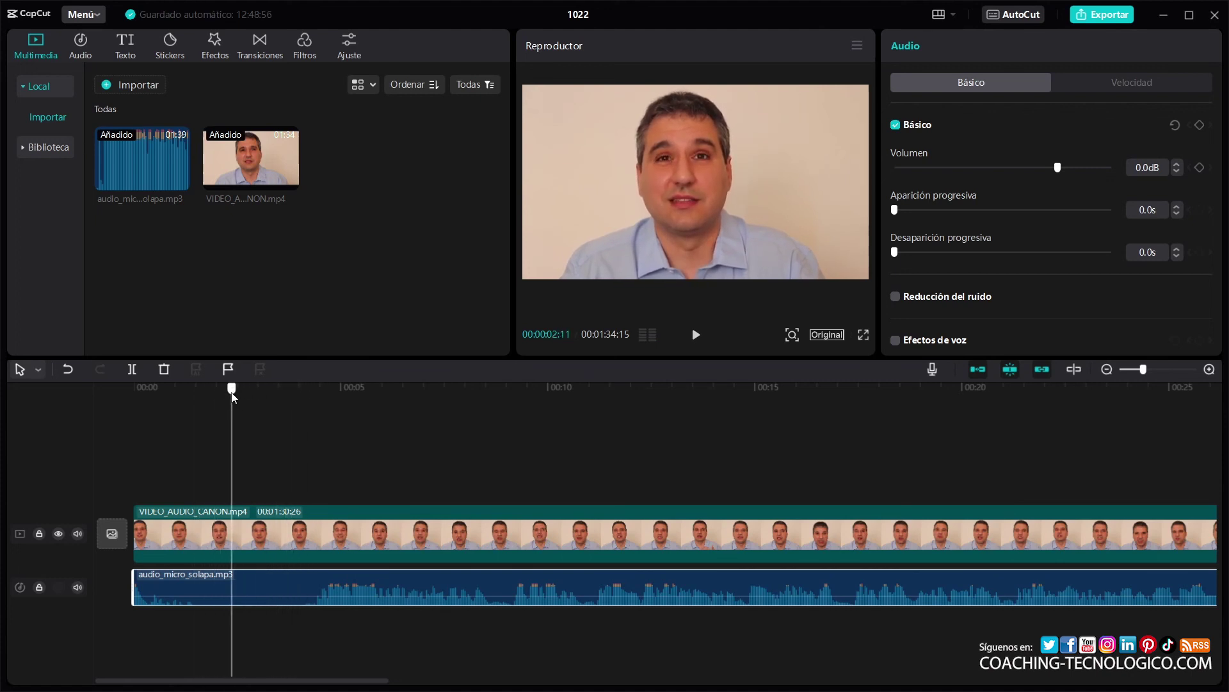
click(132, 368)
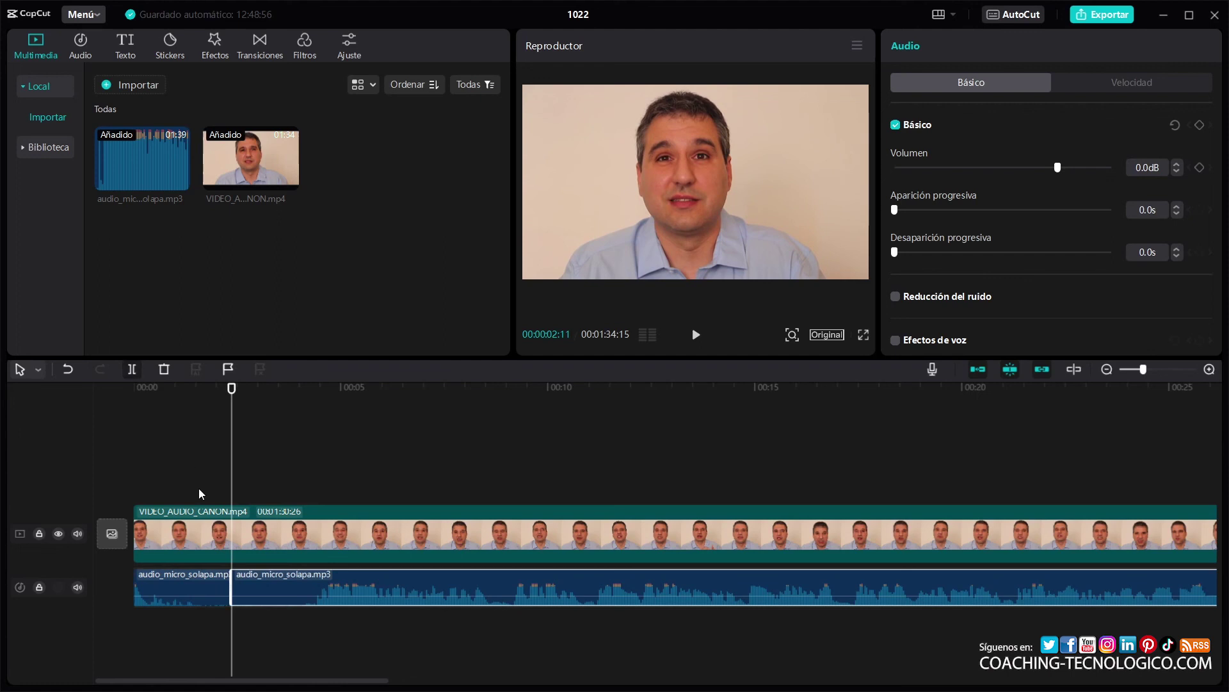
click(231, 515)
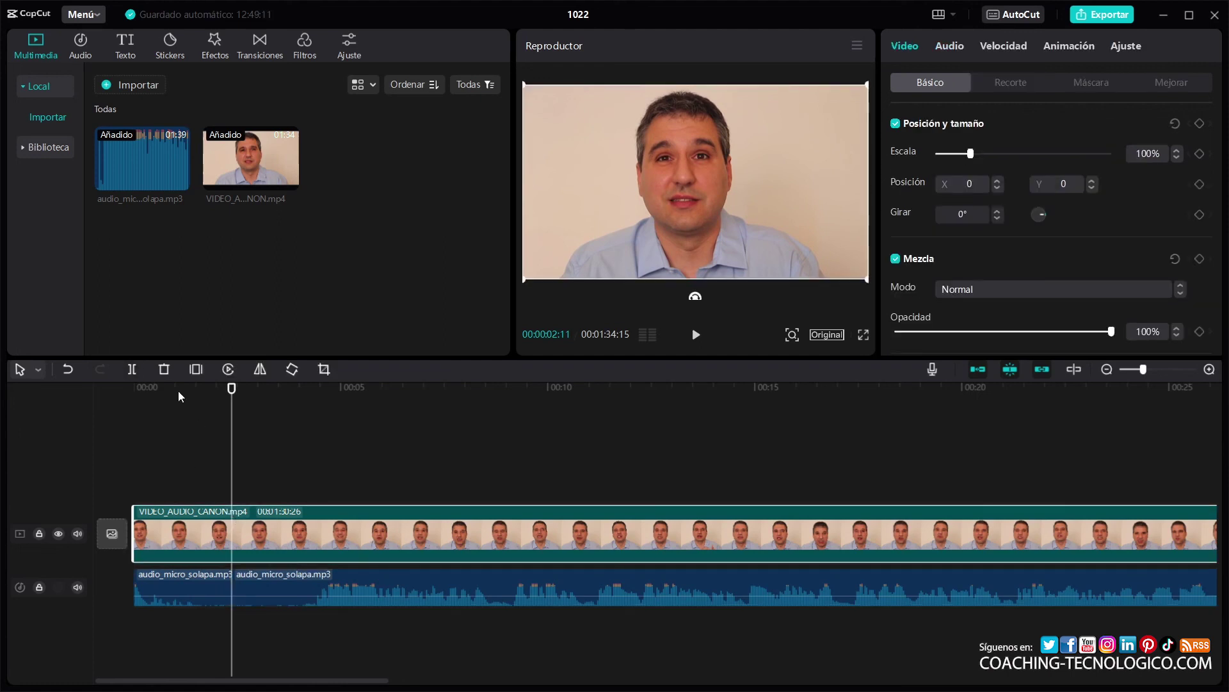
click(132, 369)
Delete the video and microphone audio segments before the cut, and move the remaining audio to the timeline's start, checking the sync in playback
click(189, 534)
key(Delete)
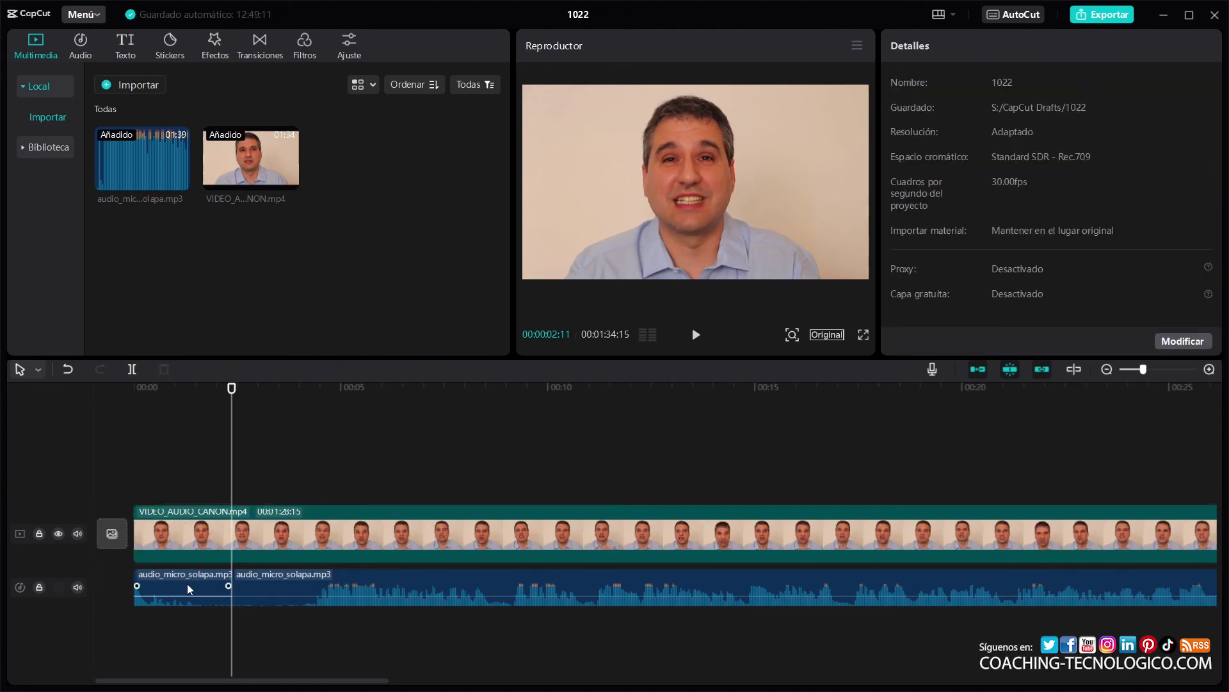
click(204, 587)
key(Delete)
drag(276, 587, 176, 587)
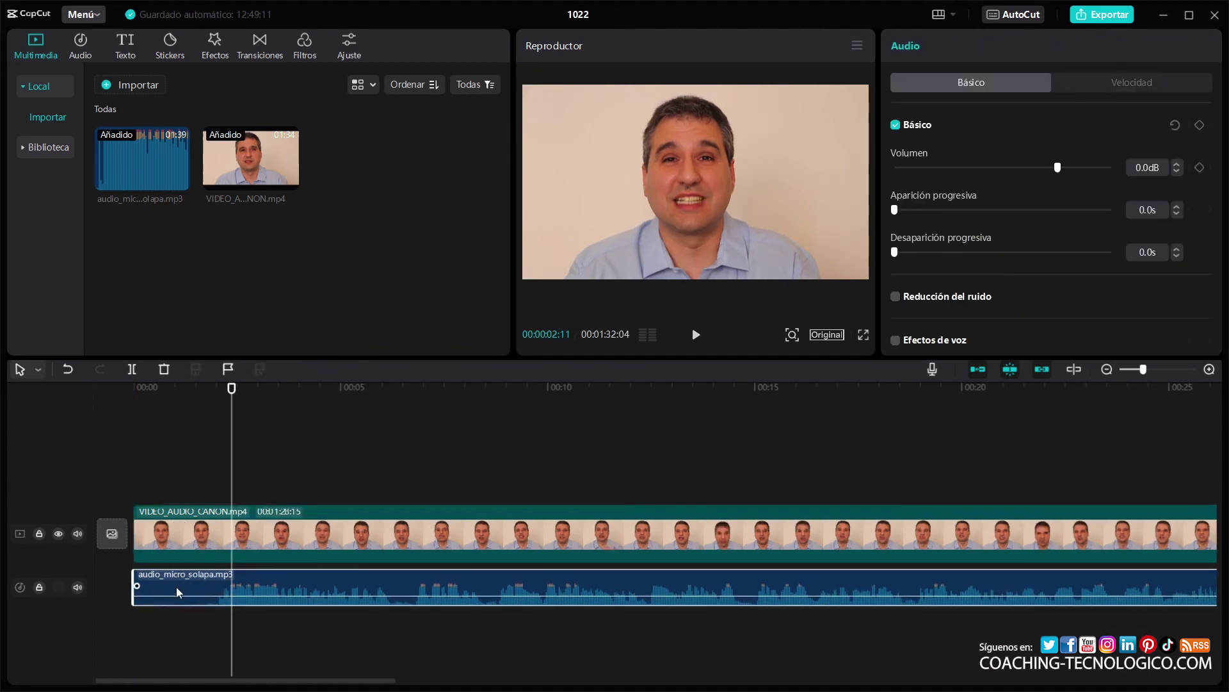
click(696, 335)
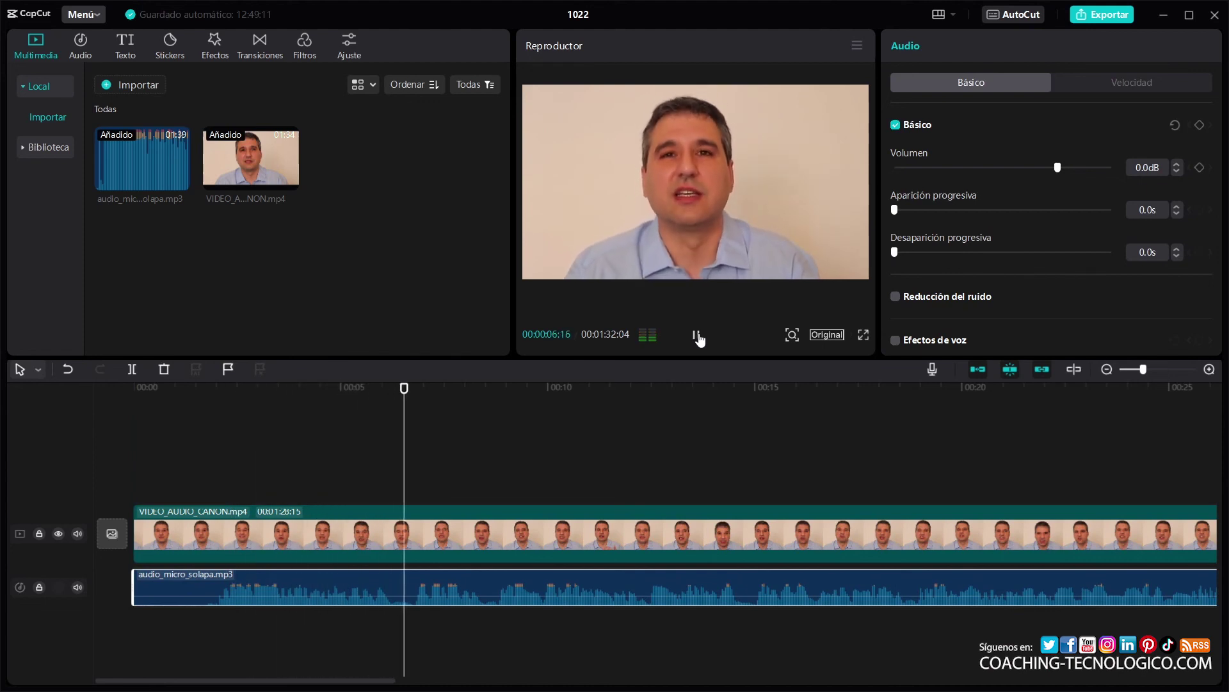
click(698, 335)
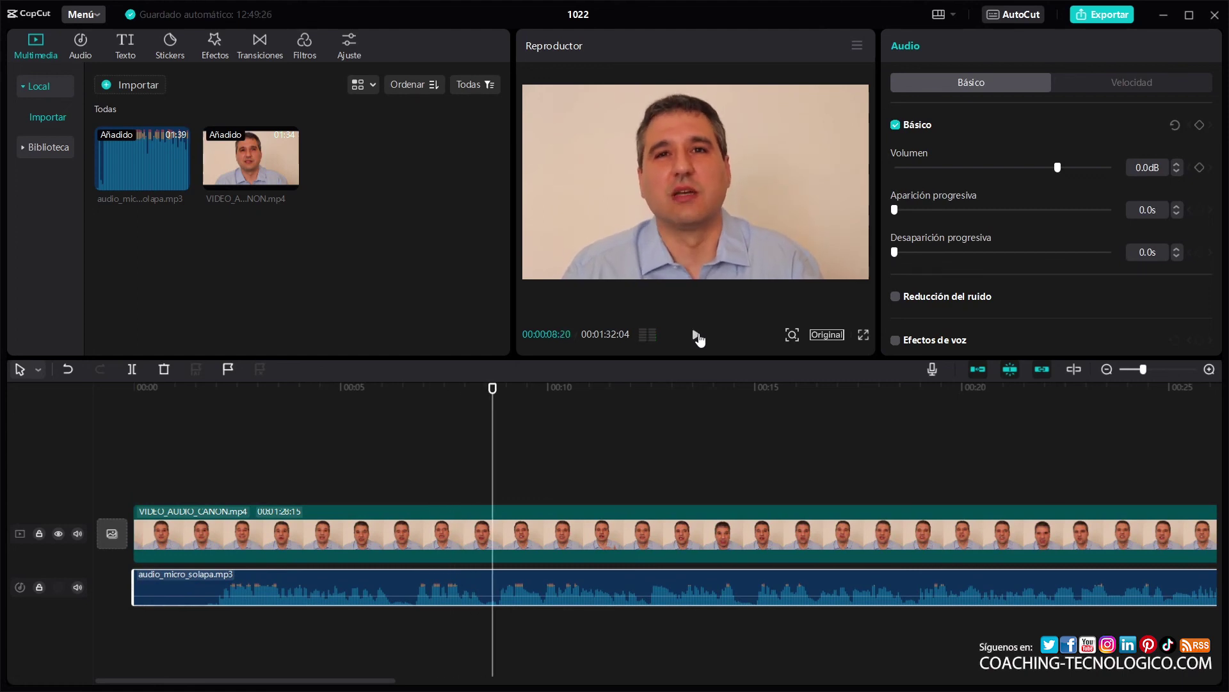